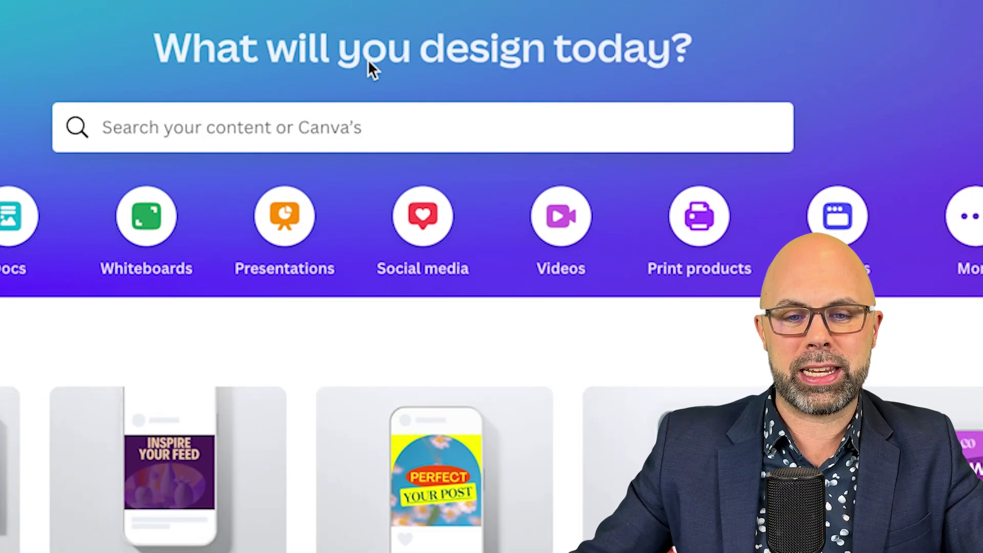
Search for 'youtube thumbnail' and create a blank YouTube Thumbnail design.
left_click(320, 135)
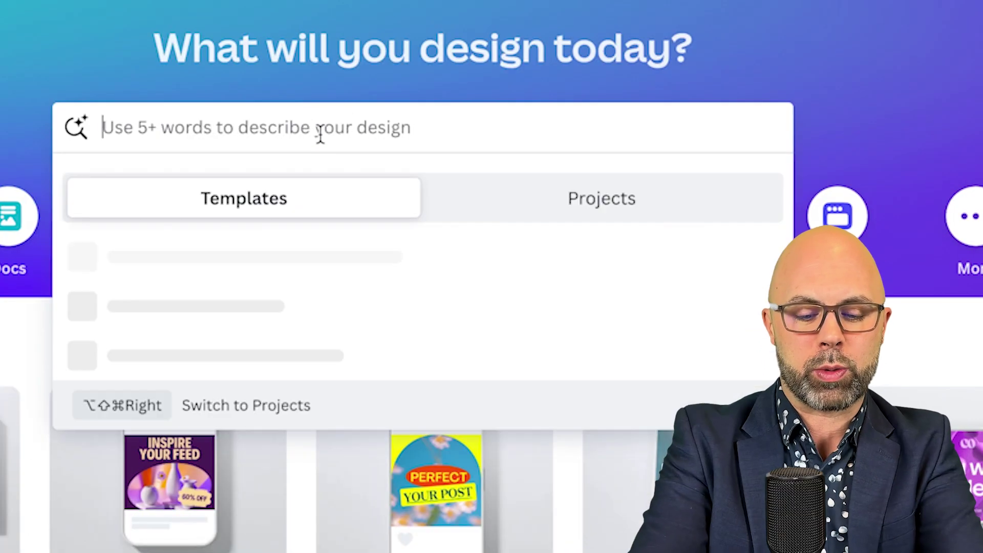
type("youtube thumbnail")
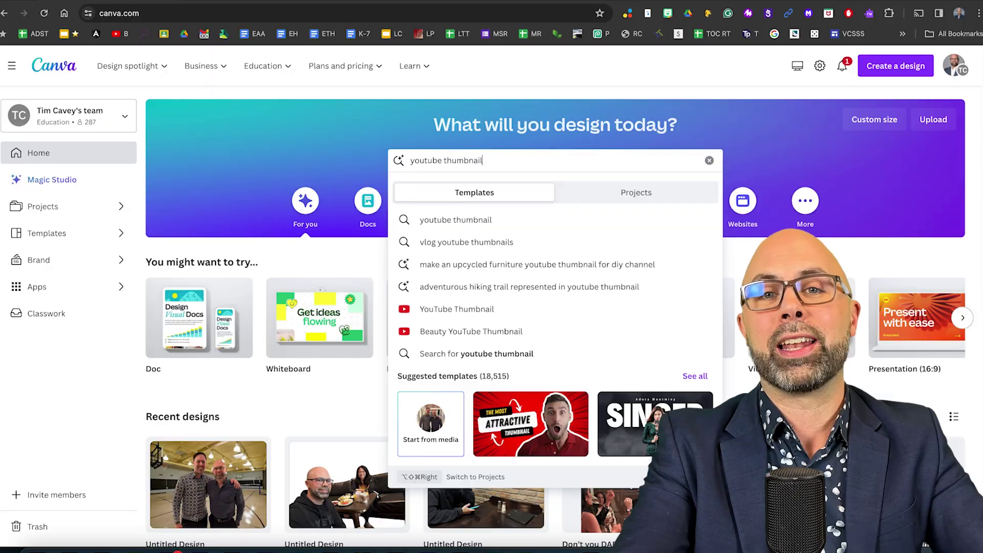
key("Return")
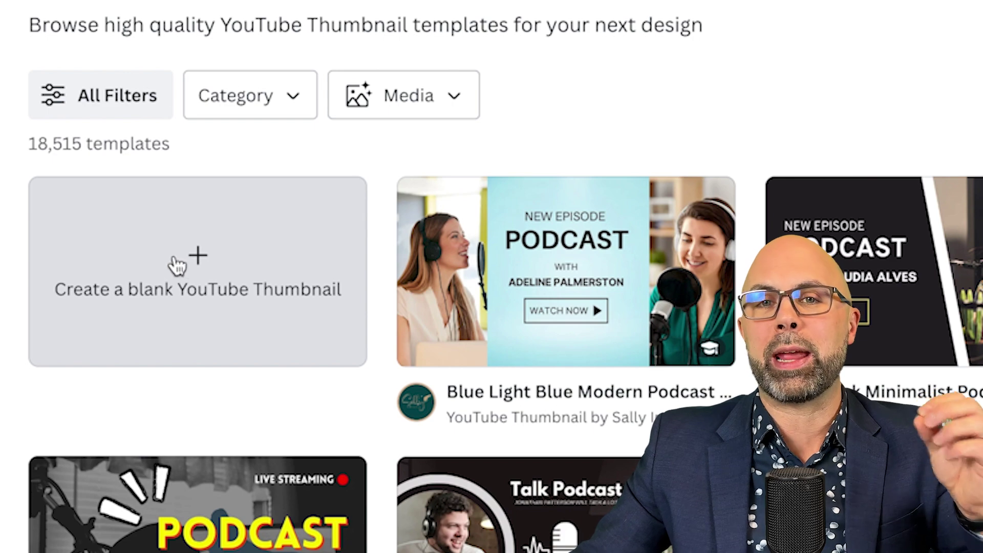
left_click(198, 256)
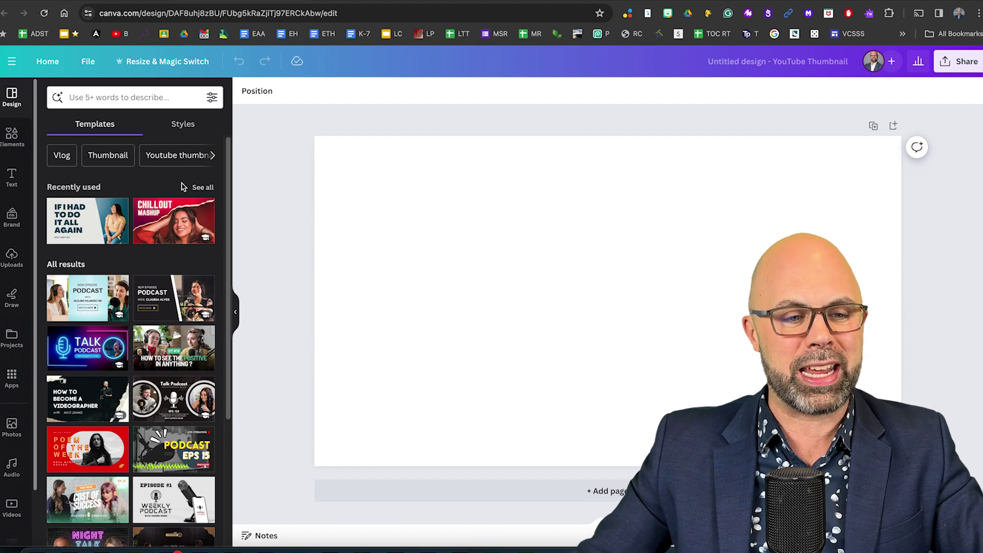
Add the uploaded two-men photo and stretch its corners until it fills most of the page height.
left_click(5, 261)
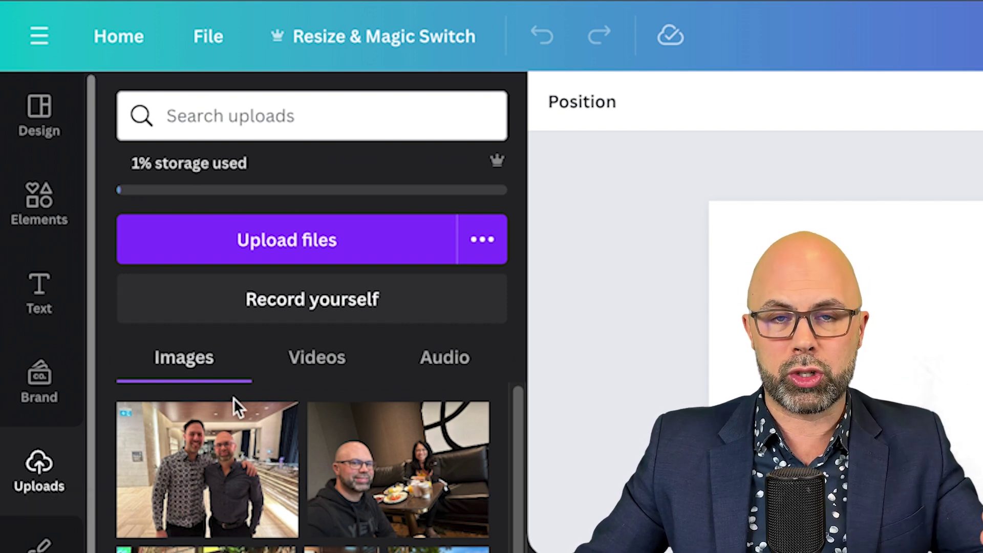
mouse_move(231, 408)
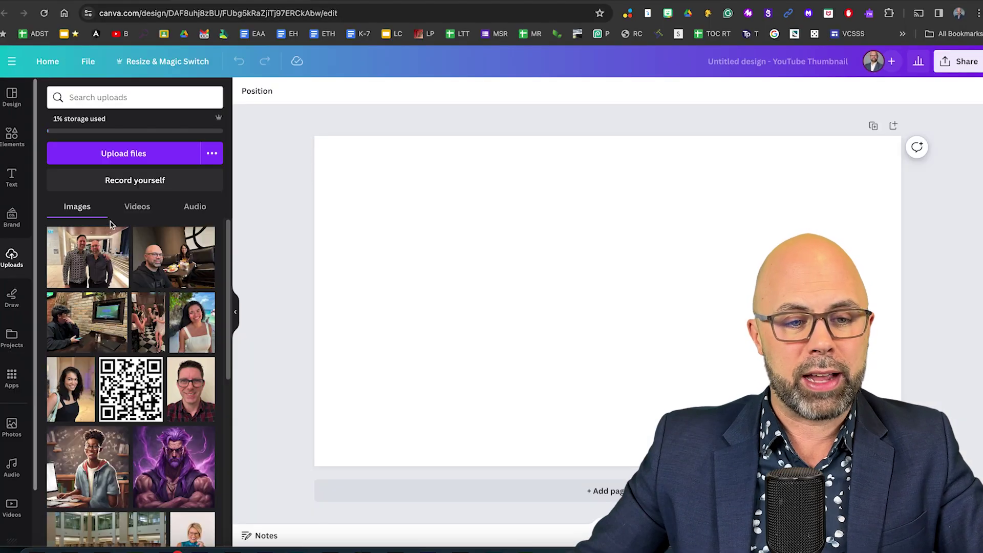
mouse_move(96, 239)
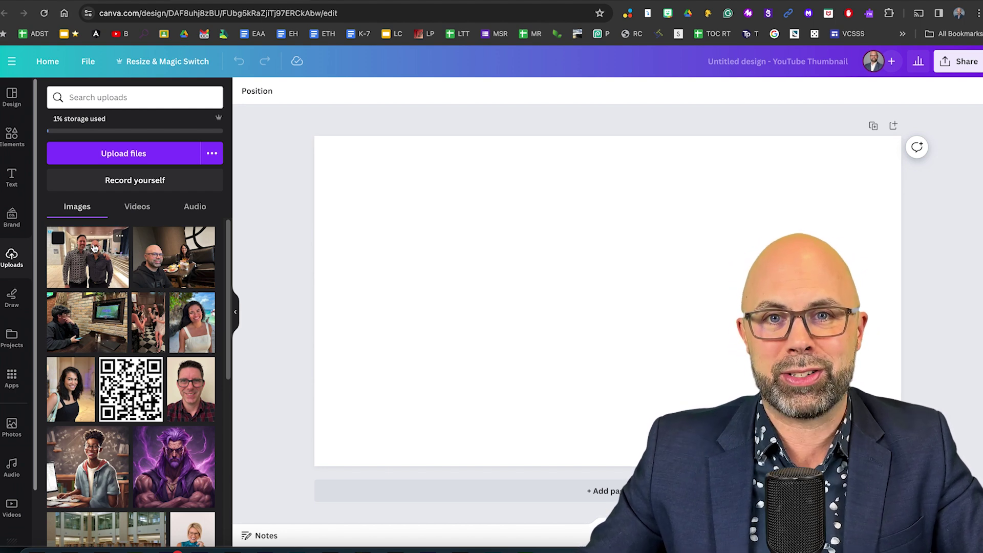
left_click(94, 248)
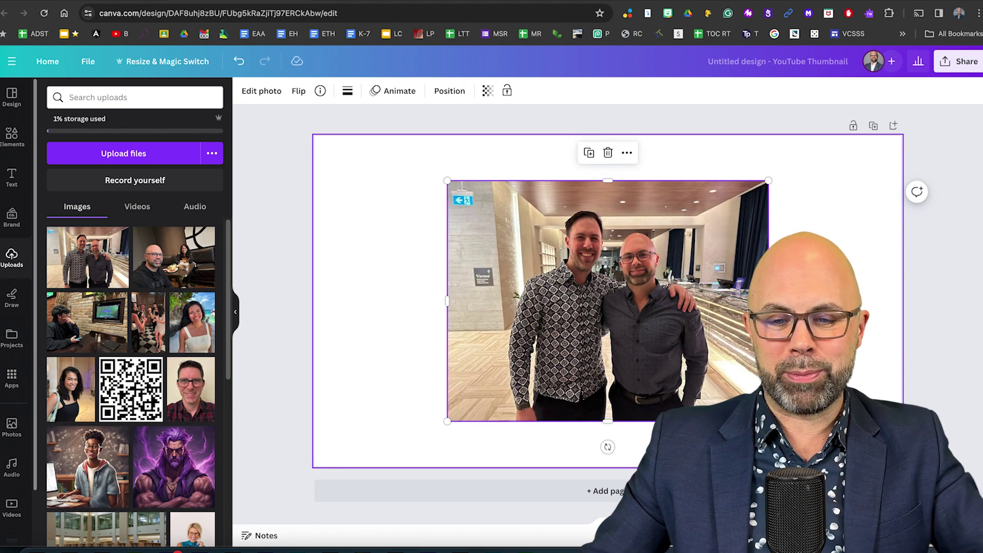
left_click_drag(447, 421, 388, 466)
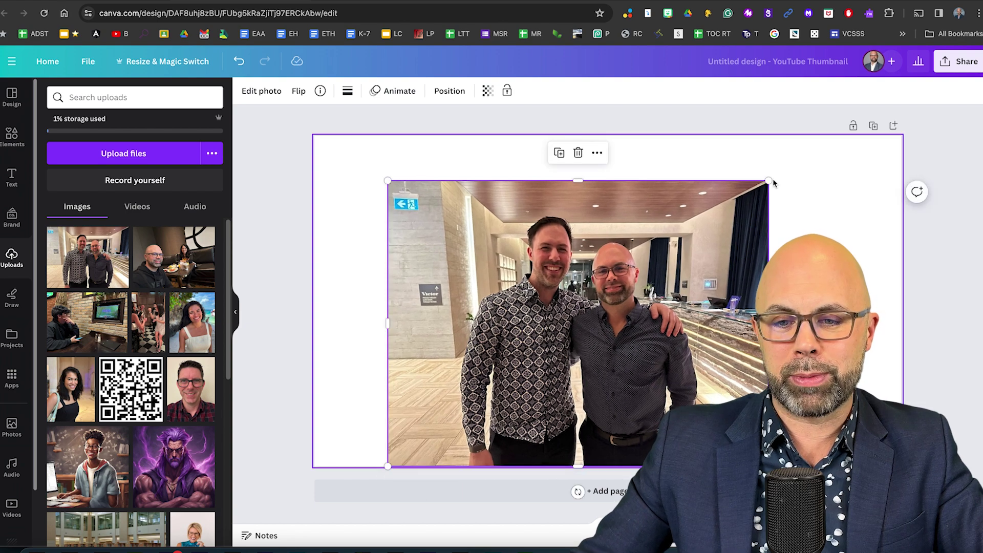
left_click_drag(769, 181, 826, 136)
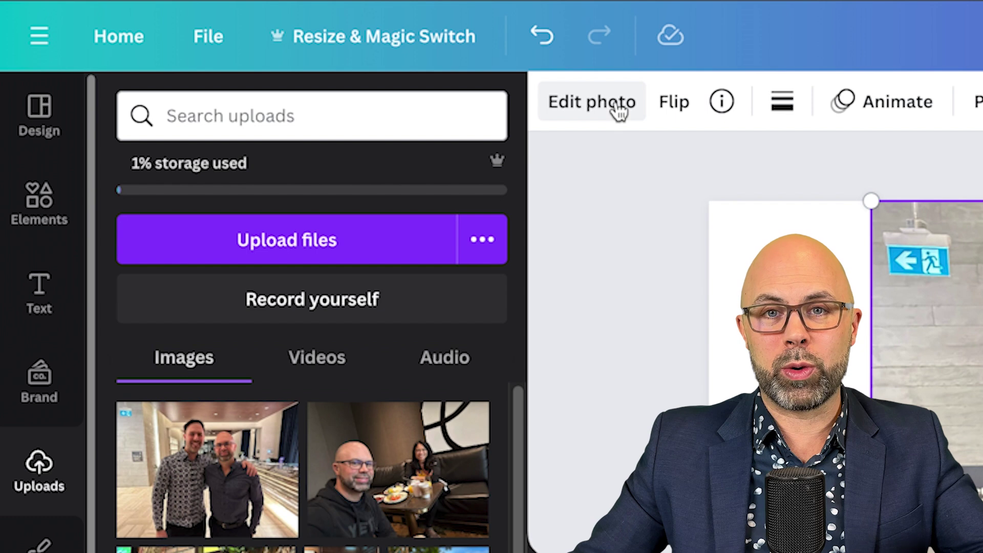
Cut out the two men with BG Remover, then deselect the photo.
left_click(619, 111)
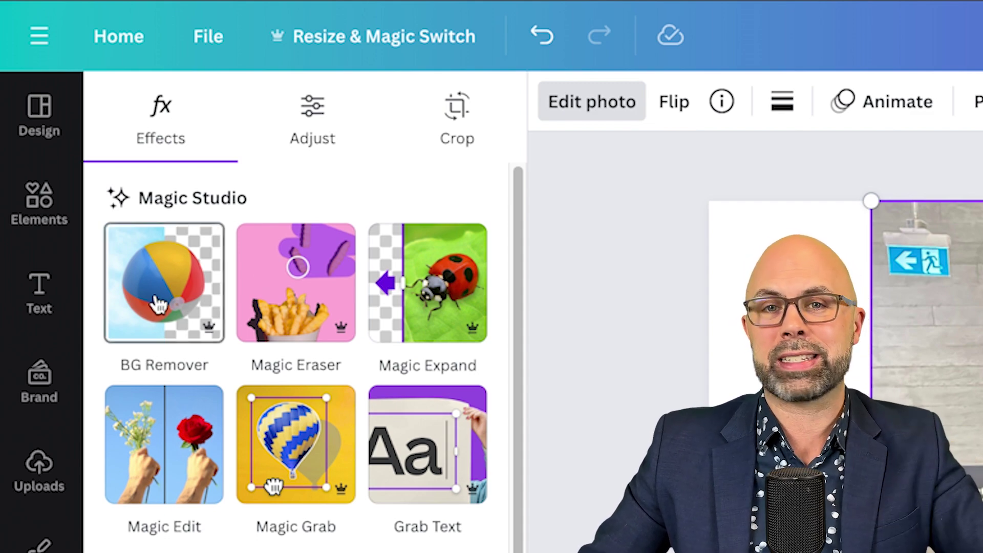
left_click(159, 304)
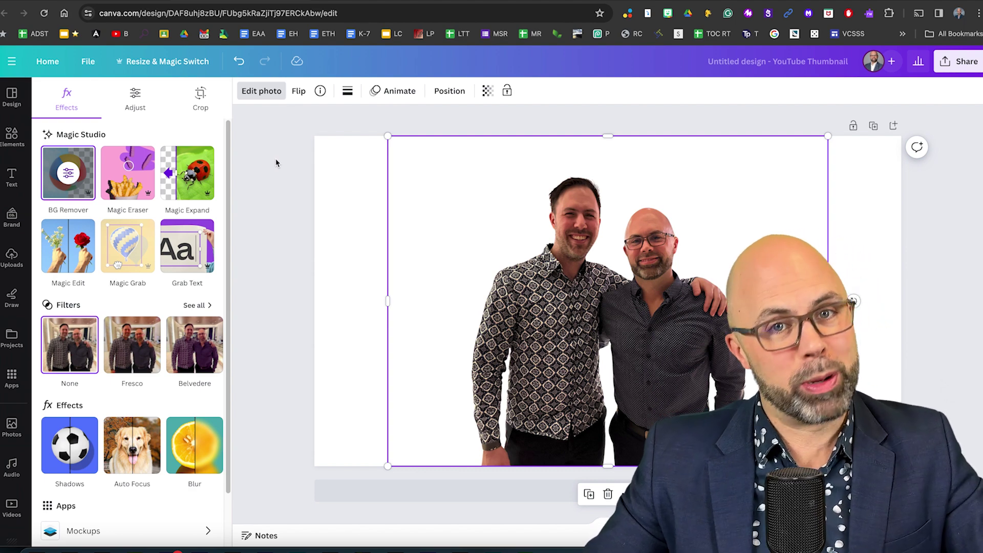
left_click(277, 169)
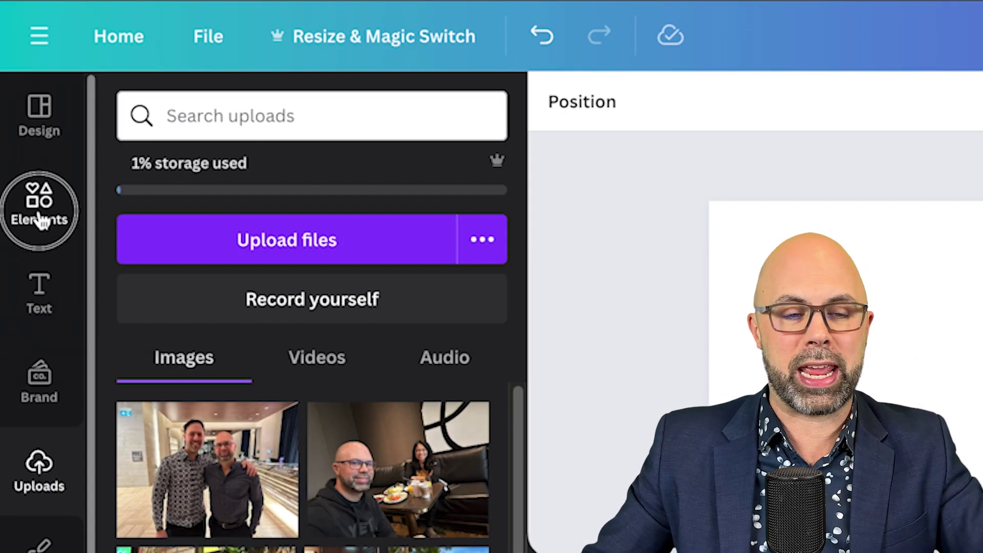
Search Elements for 'roman coliseum' and filter the results to Photos.
left_click(11, 143)
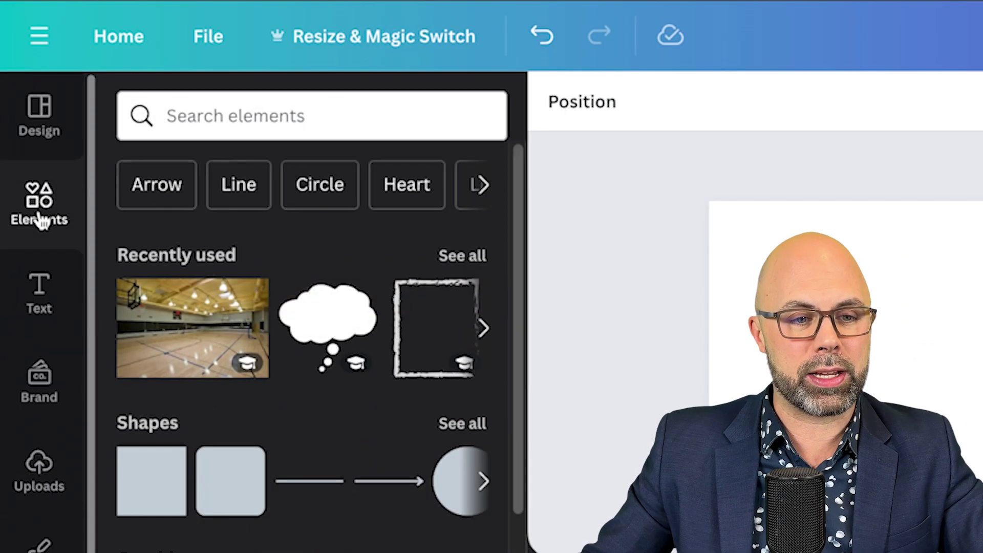
left_click(234, 131)
left_click(245, 117)
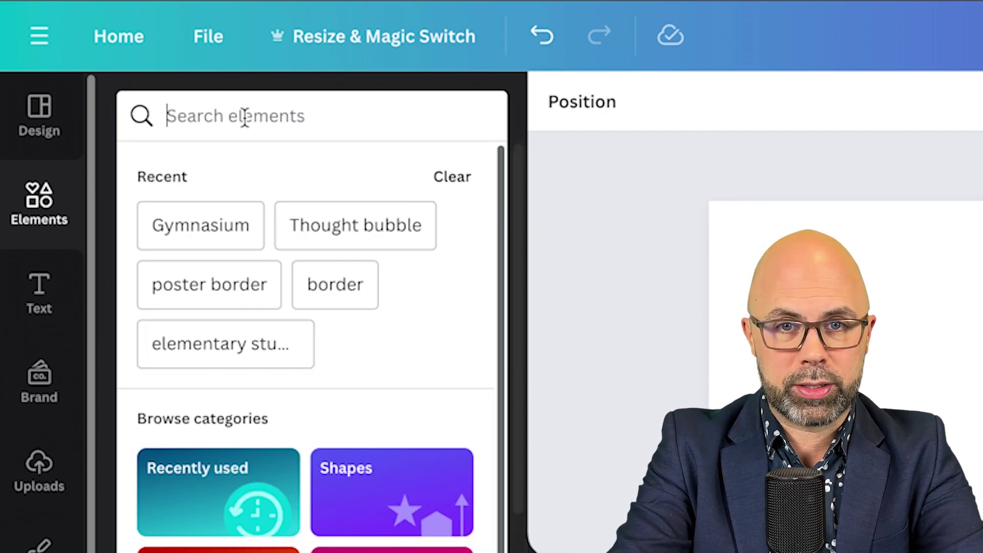
type("roman coliseum")
key("Return")
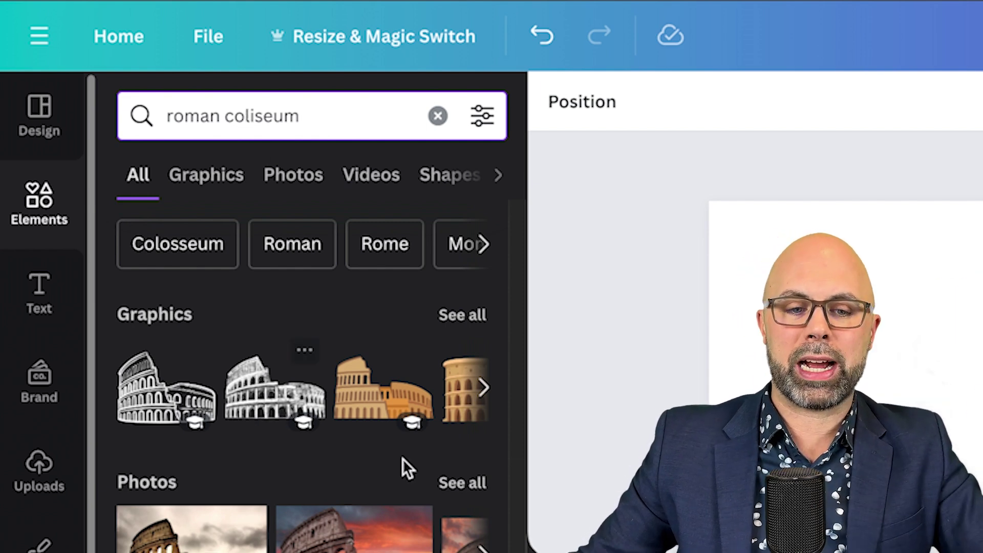
left_click(457, 485)
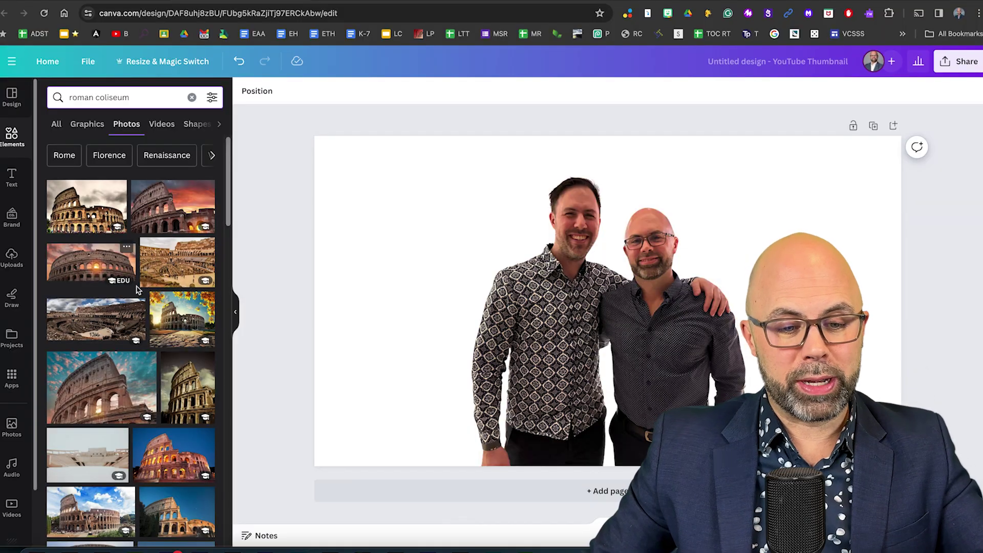
scroll(136, 290, "down", 5)
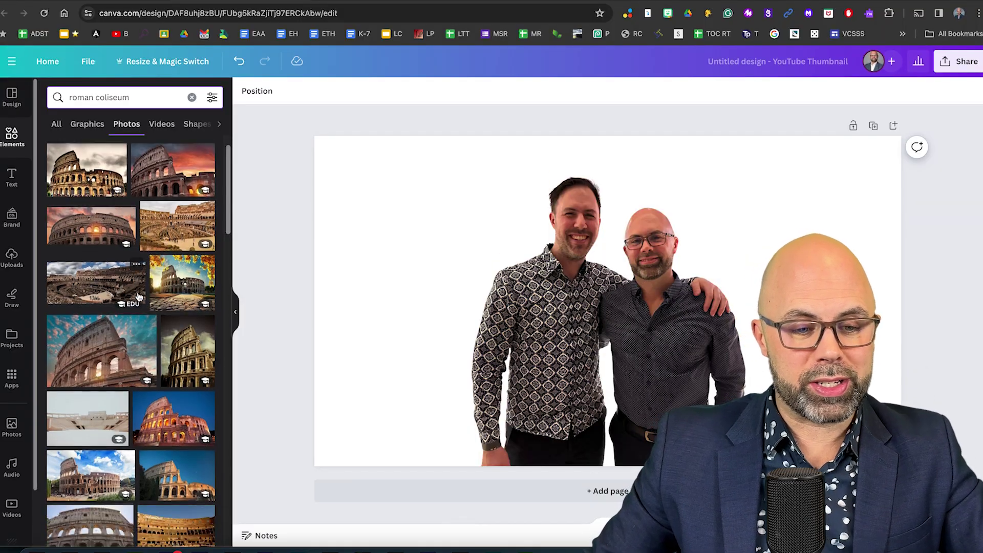
scroll(138, 297, "down", 6)
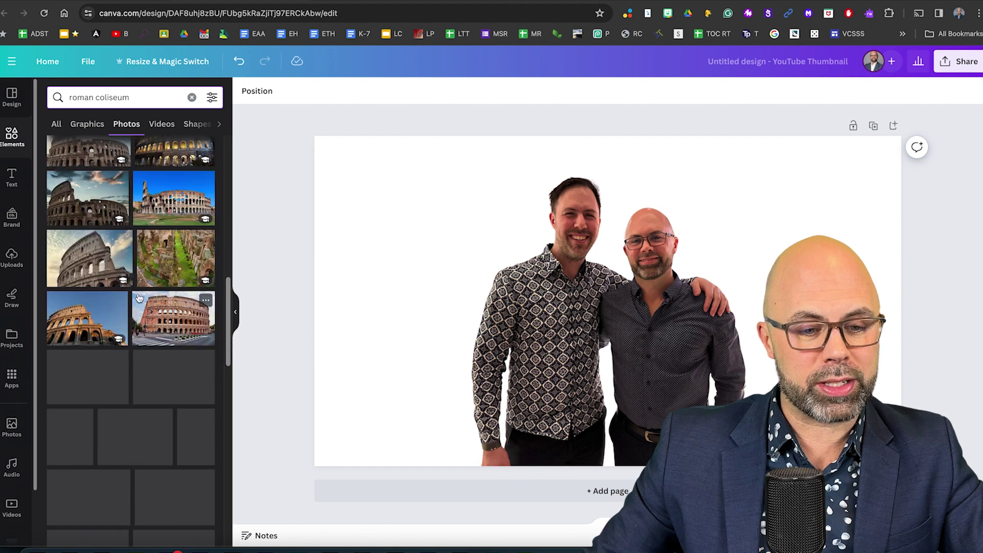
scroll(138, 298, "down", 3)
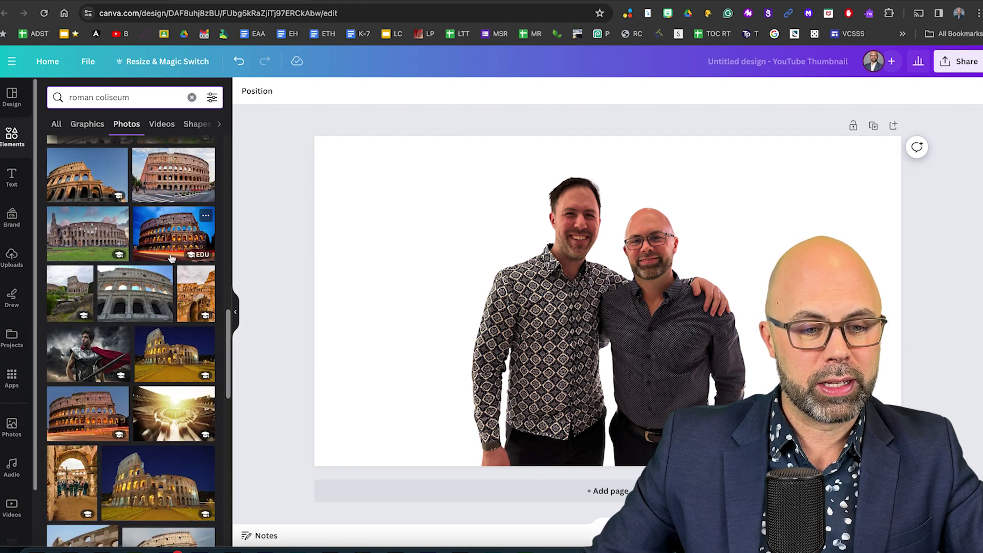
Add the night Colosseum photo and stretch it to cover the whole page.
left_click(159, 348)
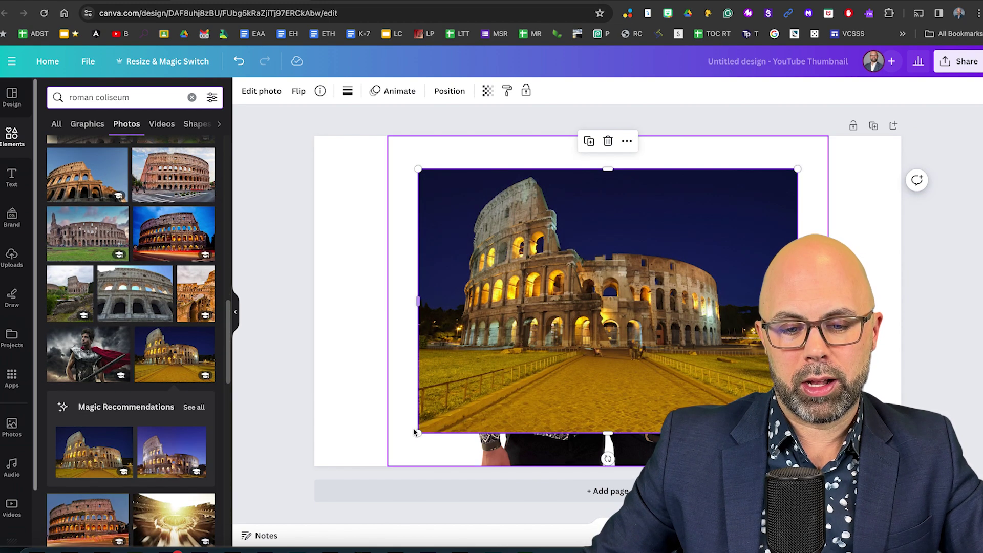
left_click_drag(420, 432, 310, 498)
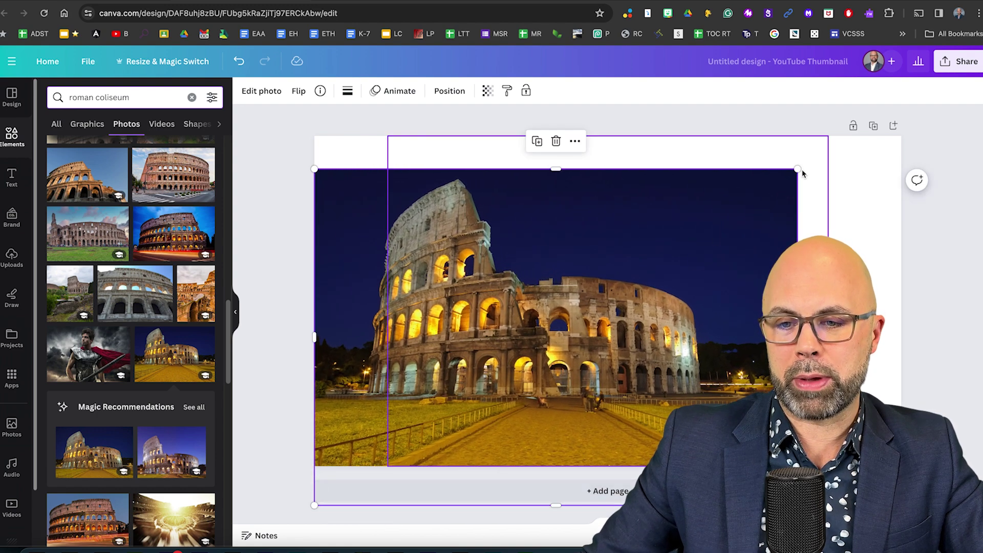
left_click_drag(799, 169, 916, 121)
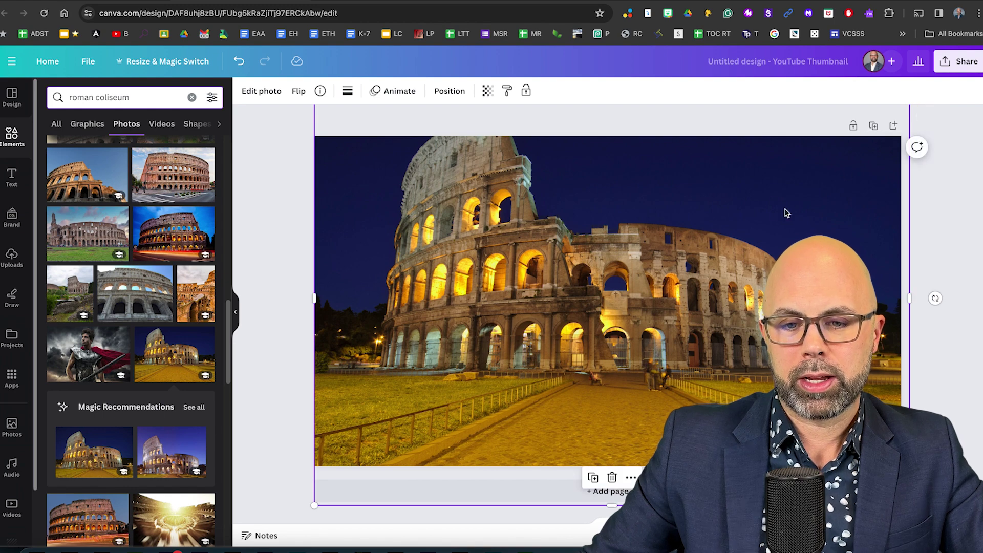
left_click_drag(783, 213, 787, 253)
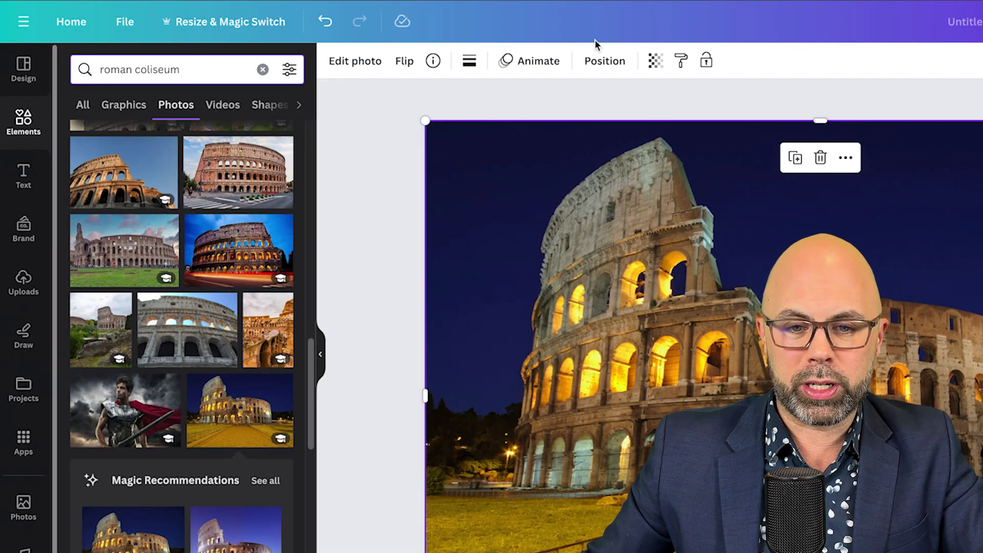
Send the Colosseum photo to the back and move the two men to the right.
left_click(604, 60)
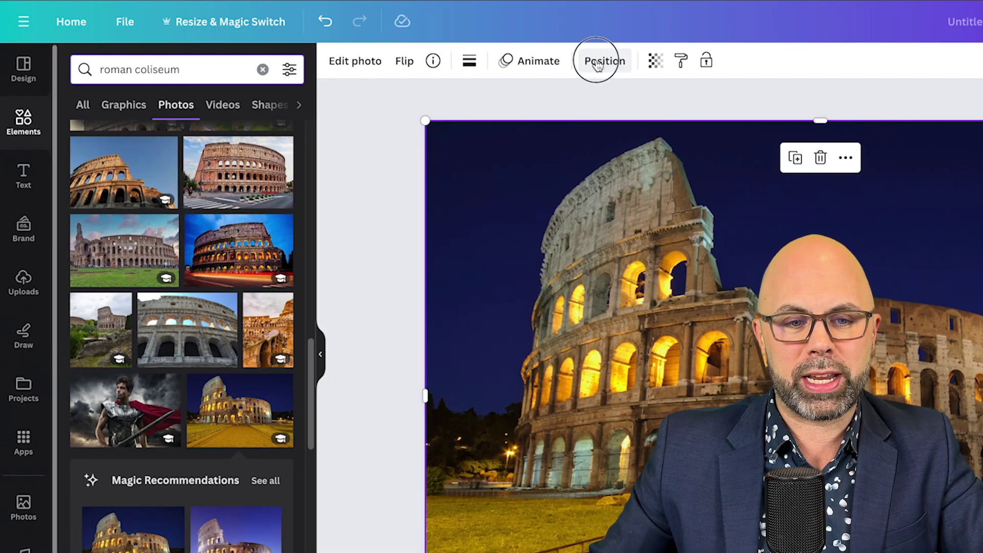
left_click(269, 134)
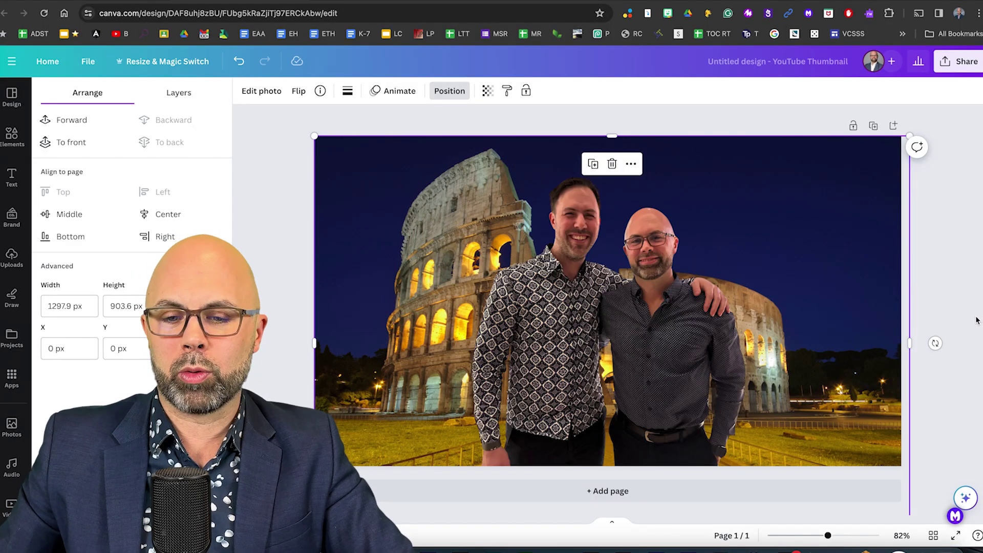
left_click_drag(653, 309, 653, 329)
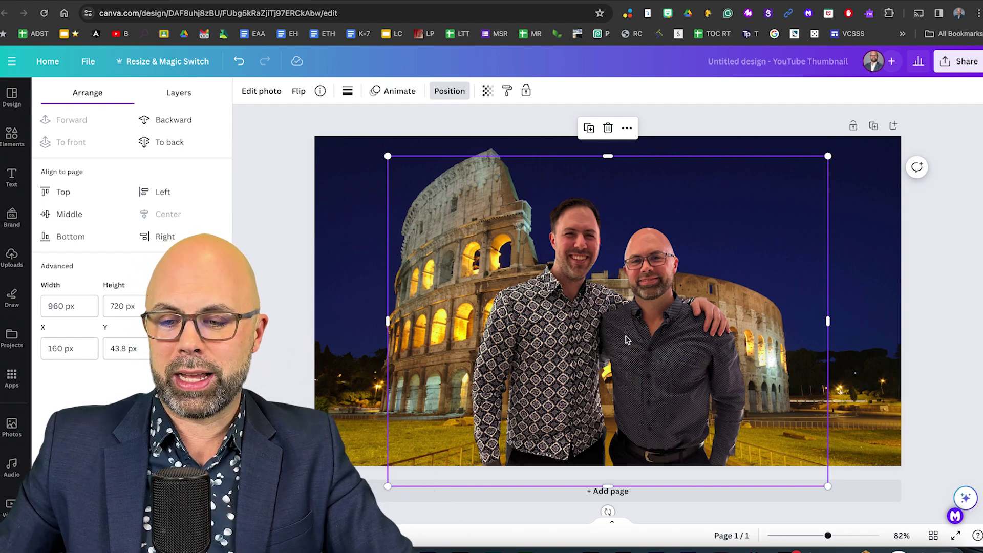
left_click_drag(627, 337, 761, 358)
left_click(954, 205)
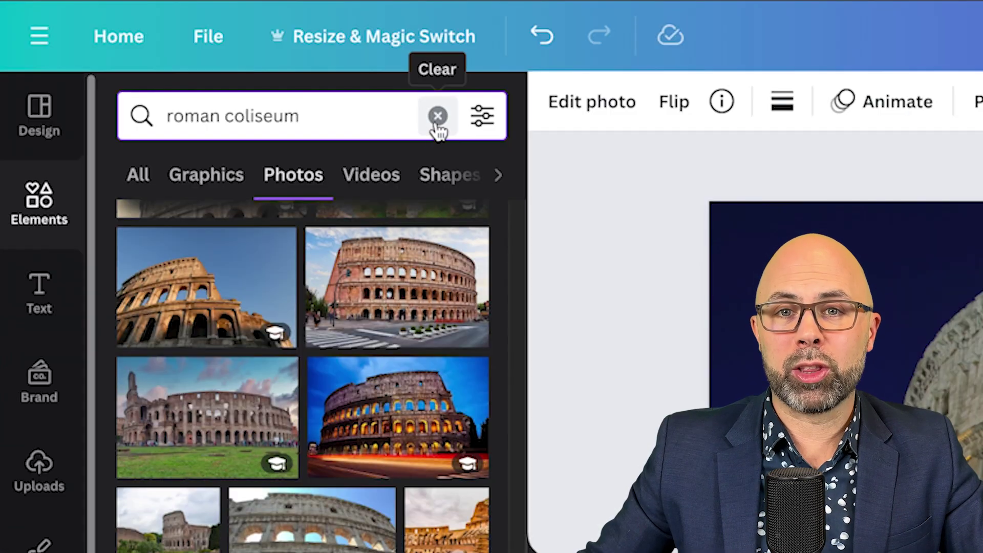
left_click(437, 117)
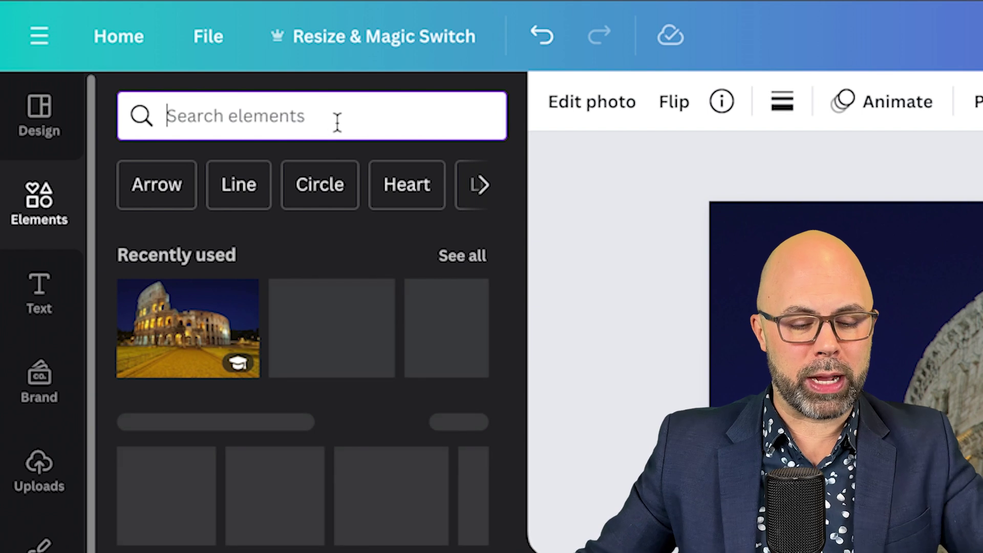
Search 'vancouver' and add the red-leaf harbour photo, stretched to cover the page.
type("vancouver")
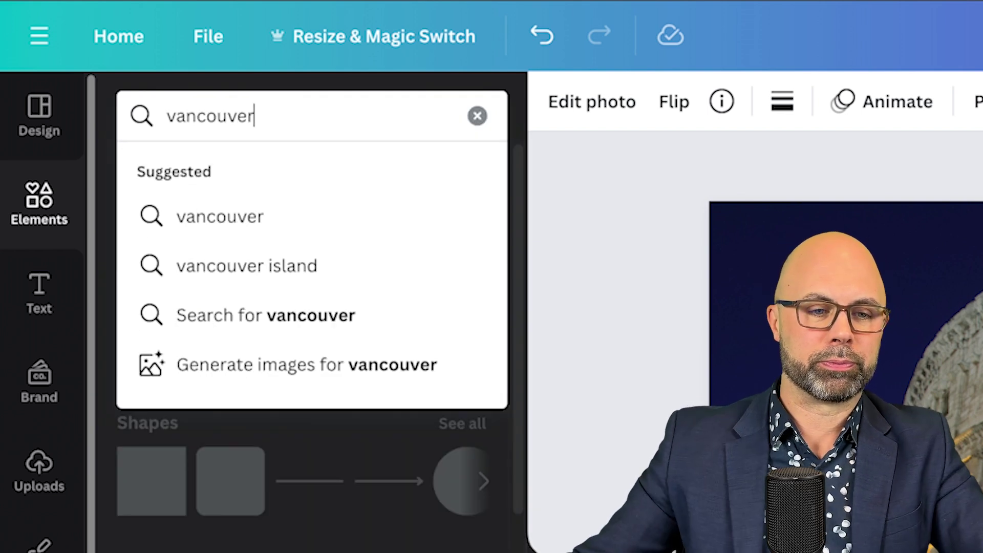
key("Return")
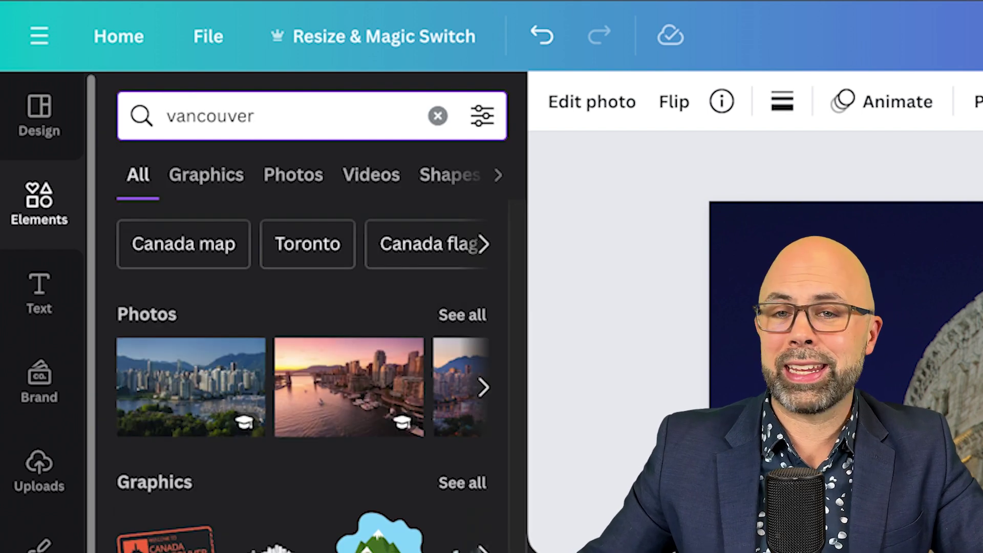
left_click(451, 317)
scroll(457, 320, "down", 5)
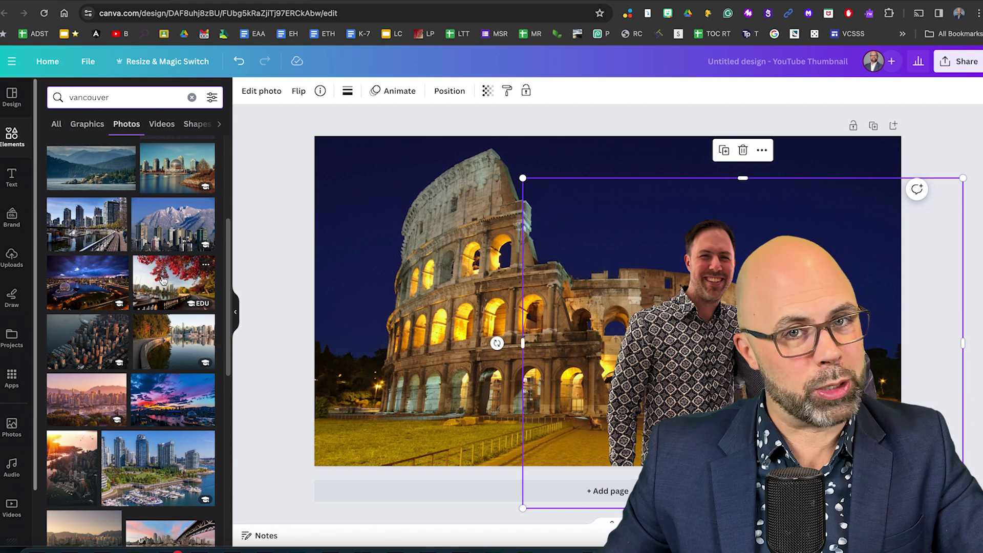
left_click(162, 281)
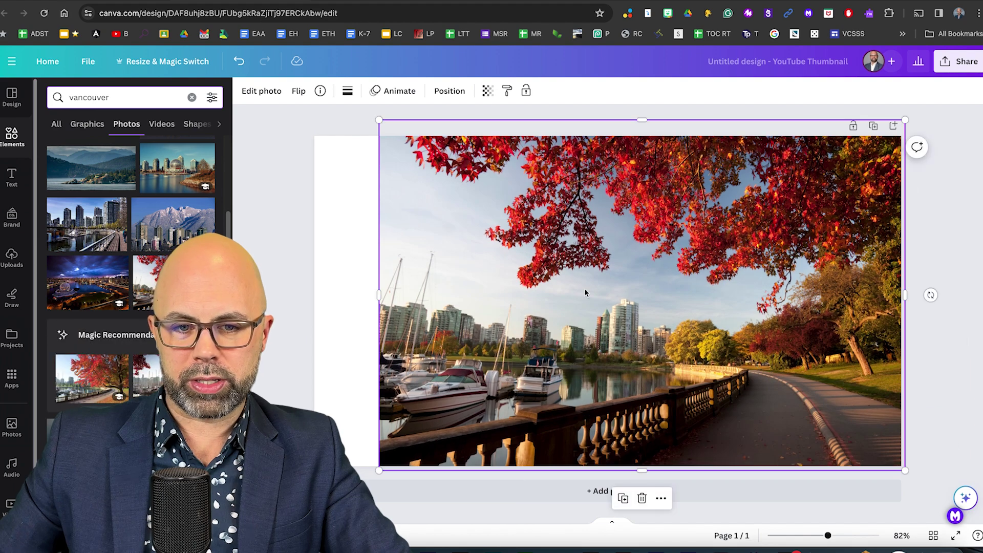
left_click_drag(378, 119, 314, 103)
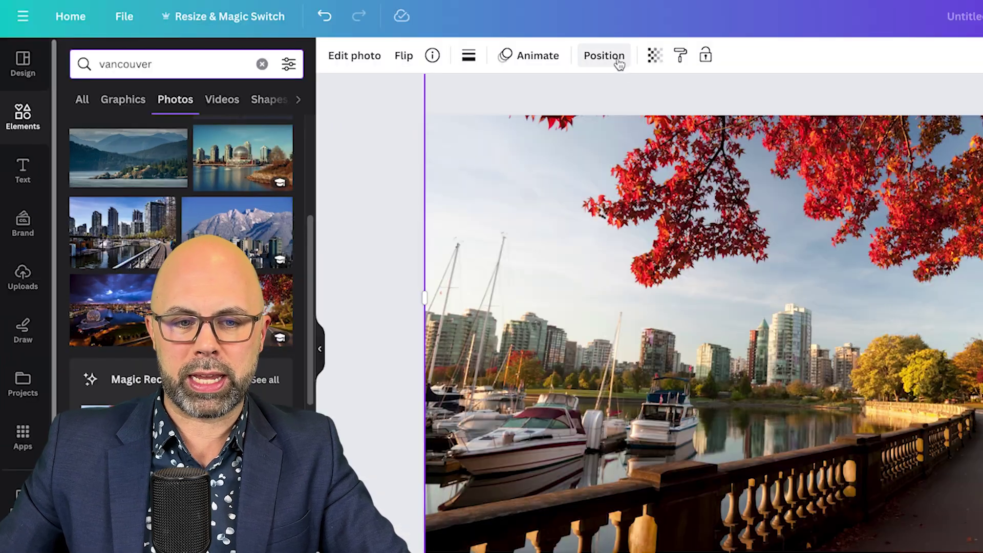
Send the Vancouver photo to the back and shift the two men right.
left_click(612, 60)
left_click(237, 125)
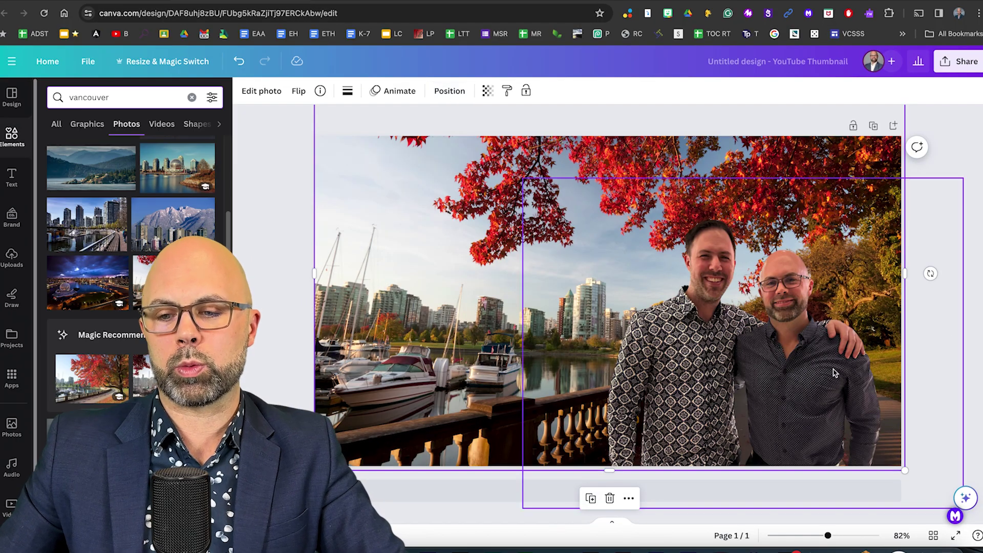
left_click_drag(782, 369, 810, 371)
left_click(959, 162)
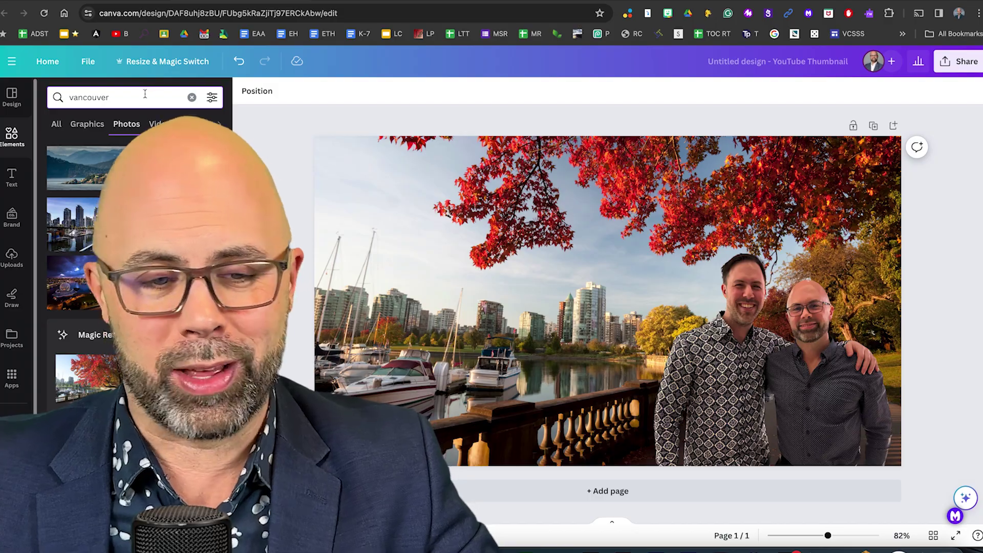
Search 'us capitol' and send the Capitol photo behind the two men.
type("us capitol")
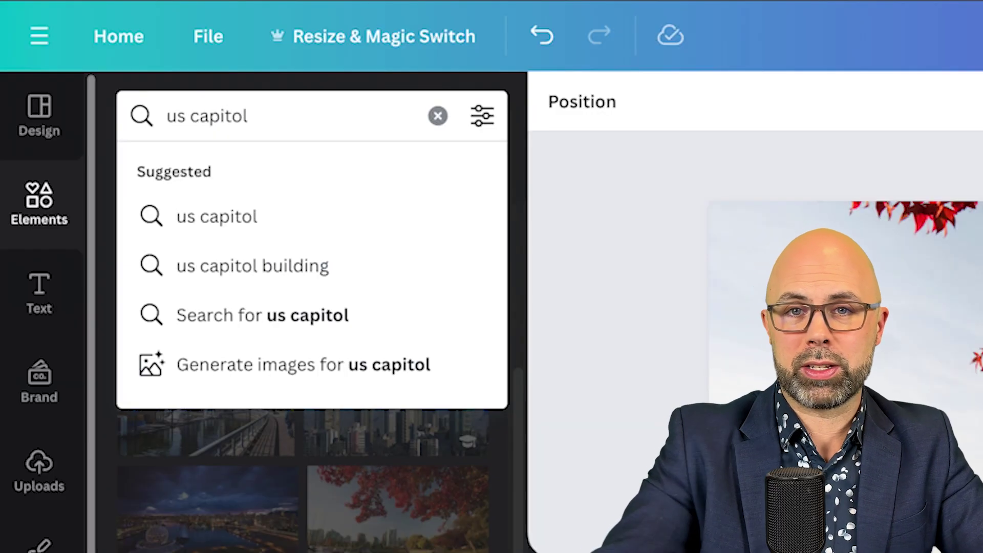
key("Return")
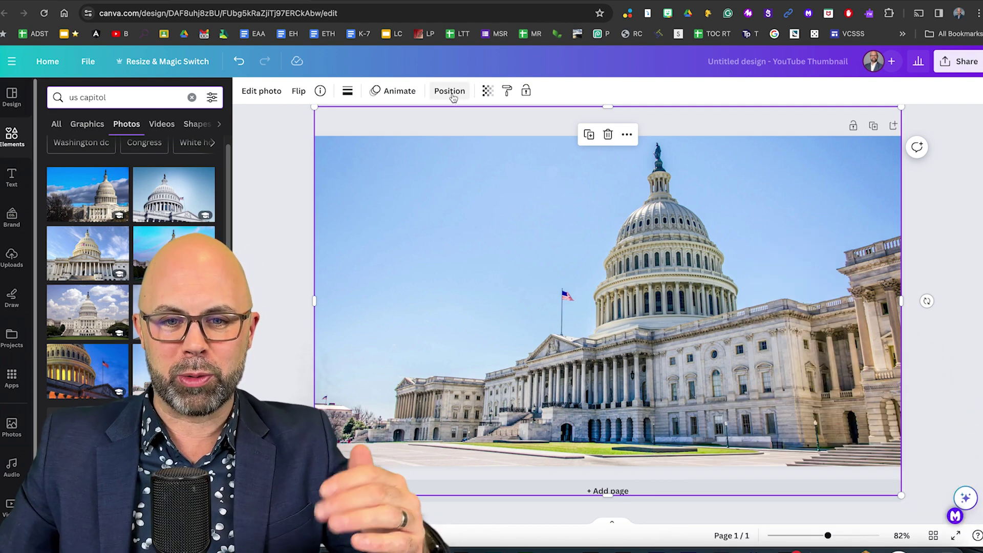
left_click(451, 94)
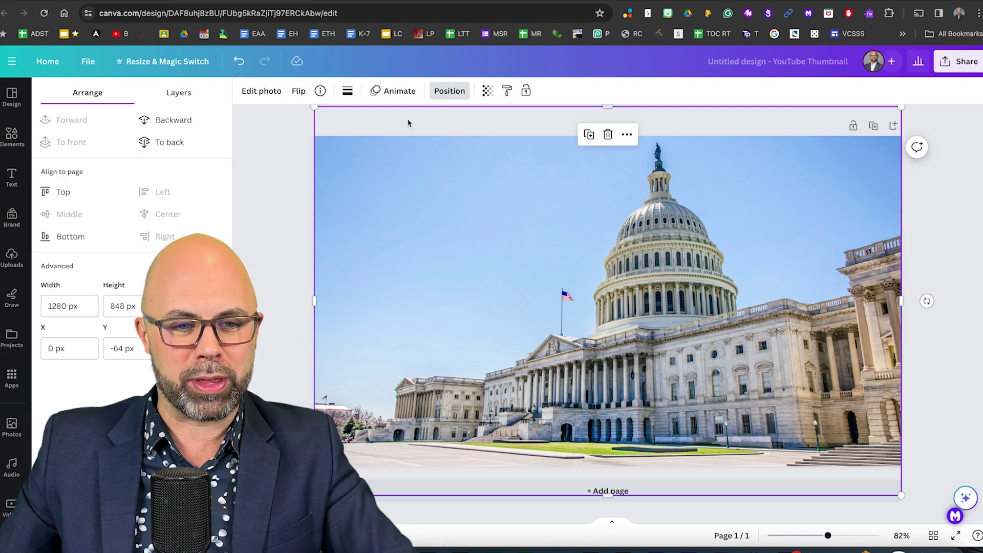
left_click(164, 145)
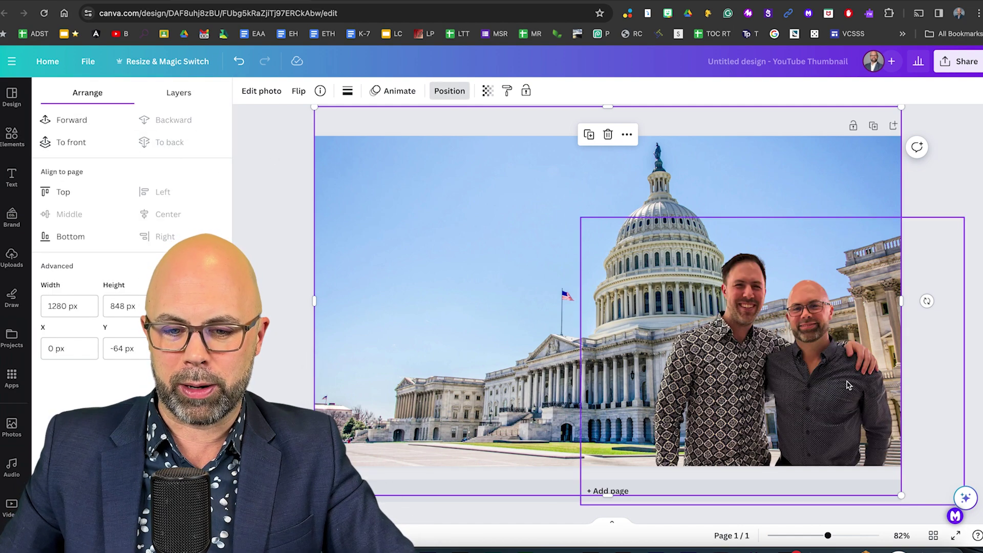
key("ctrl+z")
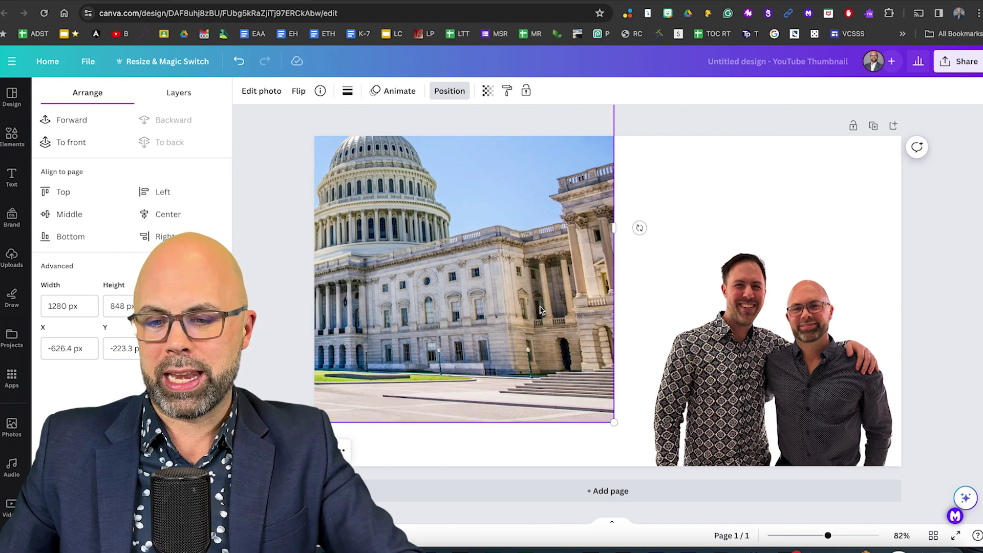
key("ctrl+shift+z")
Resize and reposition the two men, ending larger on the right at about 725 × 544 px.
left_click_drag(739, 355, 645, 305)
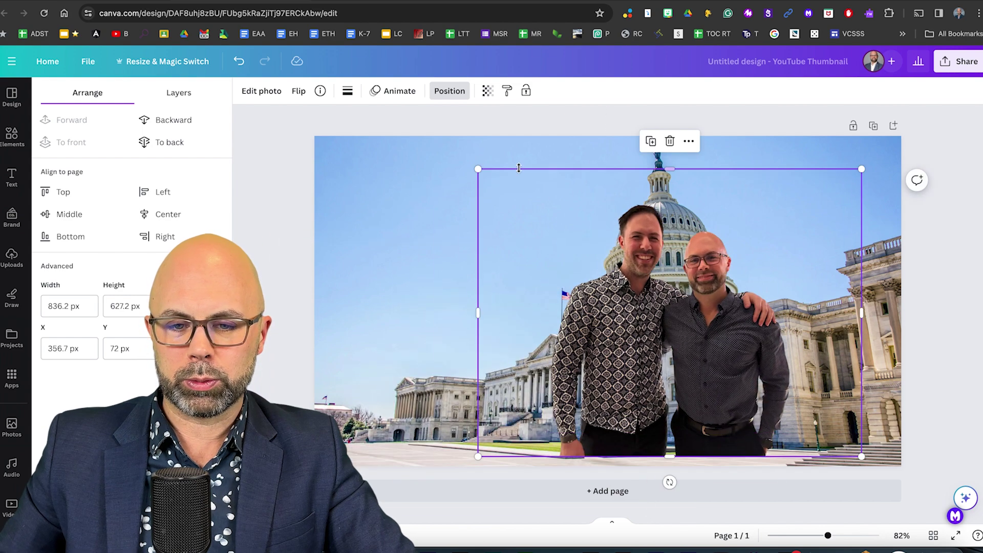
left_click_drag(478, 168, 704, 344)
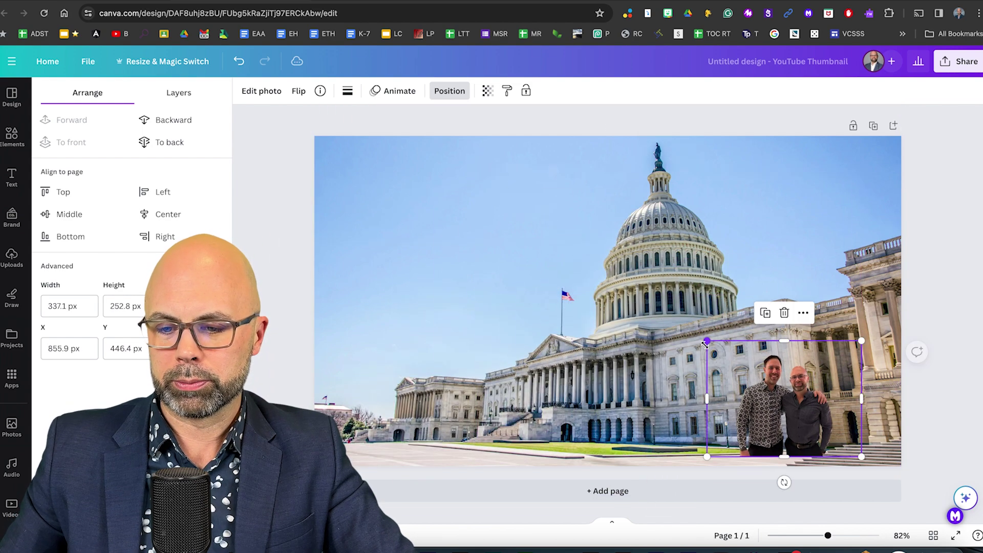
left_click_drag(776, 429, 824, 437)
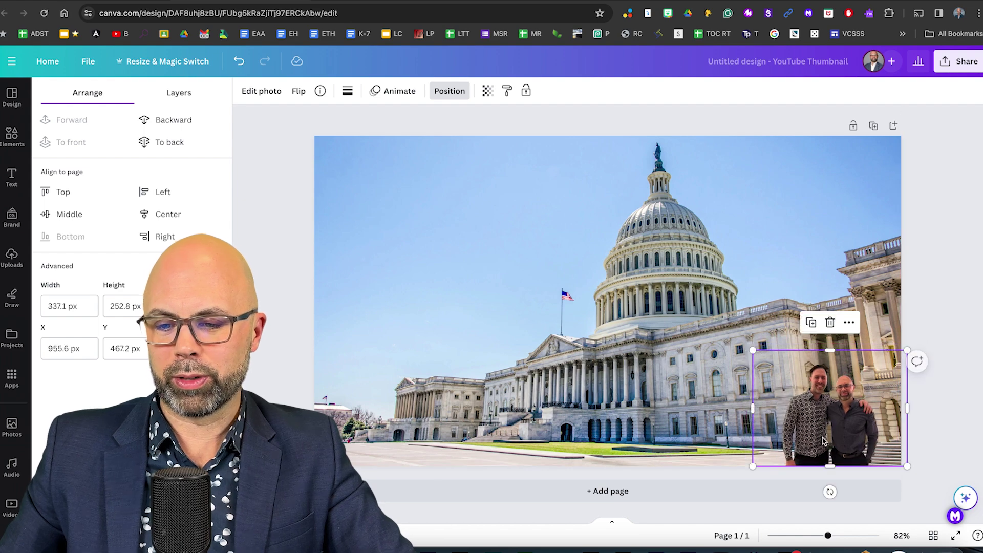
left_click_drag(682, 301, 576, 218)
left_click_drag(708, 321, 726, 323)
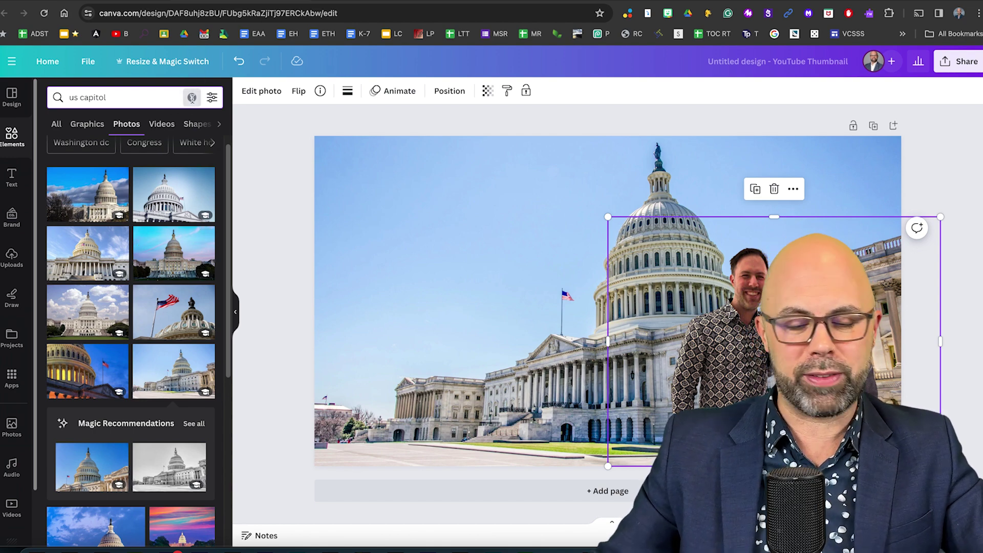
Search photos for 'on the moon' and drag the Earth-over-moon photo onto the page to fill it.
left_click(192, 97)
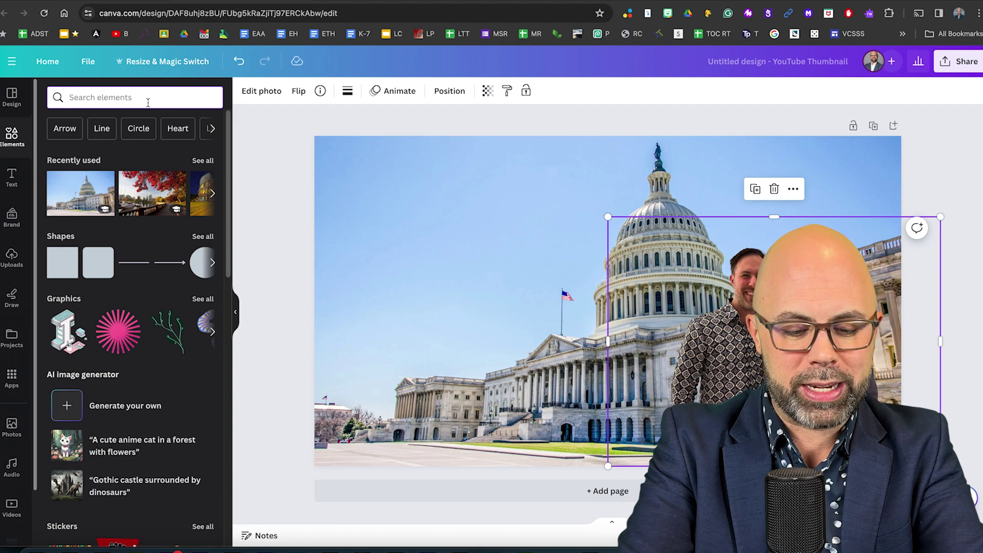
type("moon")
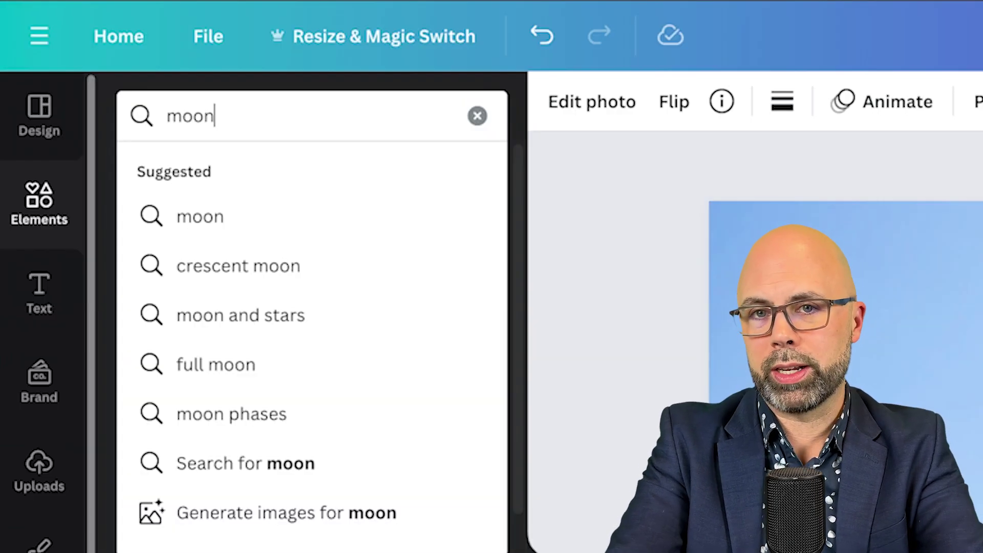
key("Return")
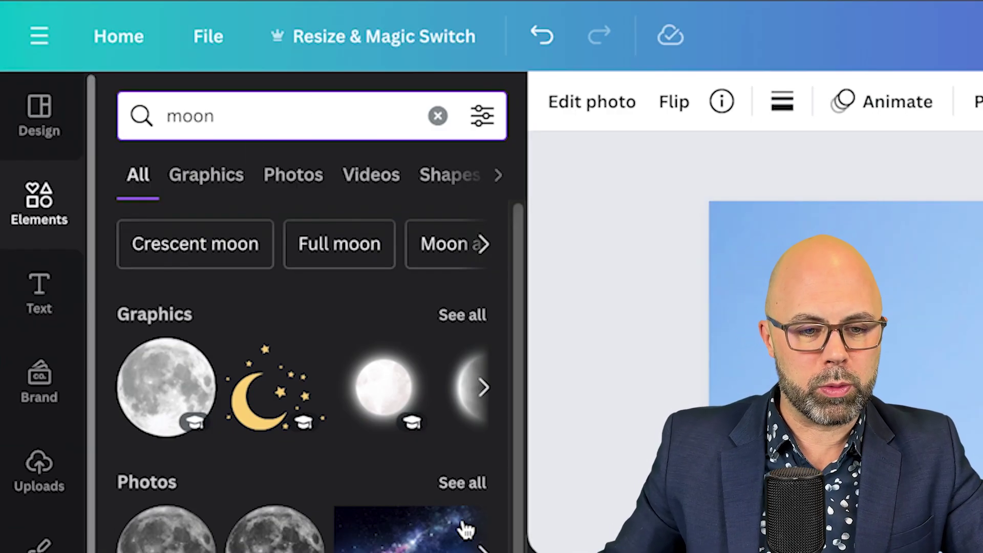
left_click(476, 490)
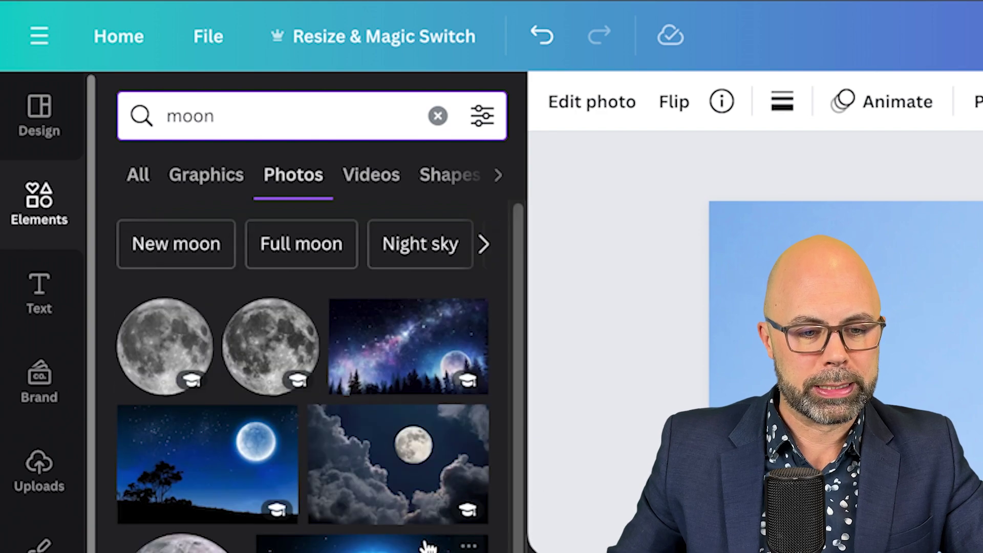
scroll(429, 545, "down", 5)
left_click(262, 105)
type("o")
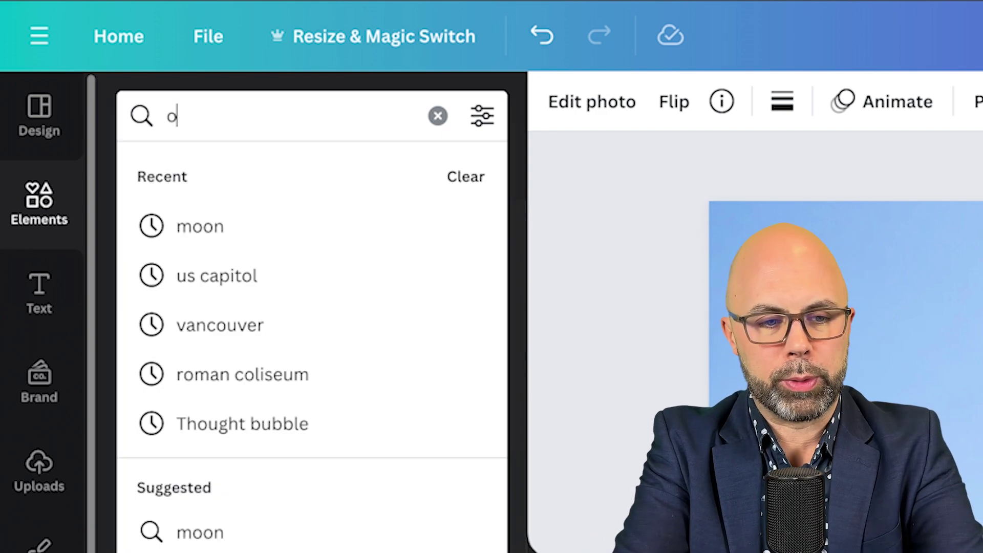
type("n the moon")
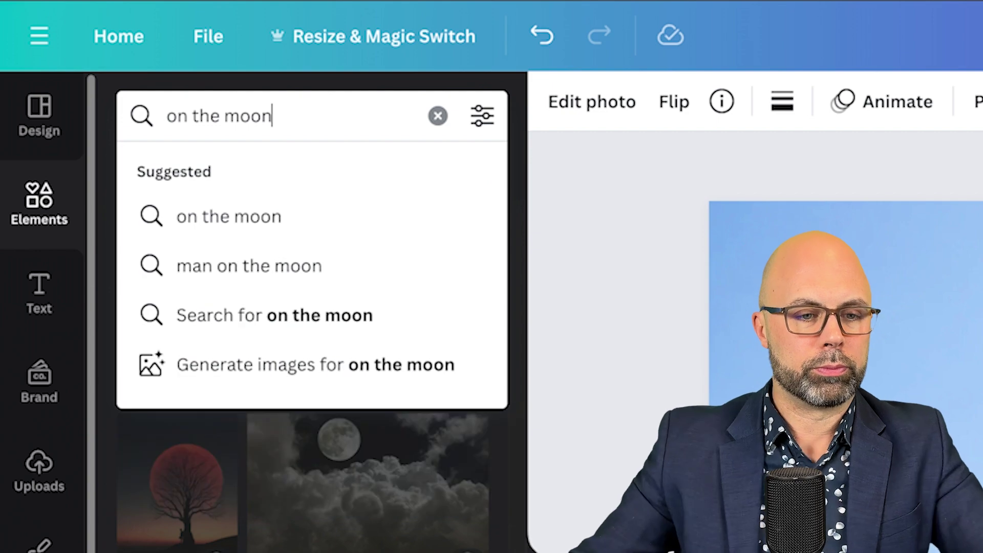
key("Return")
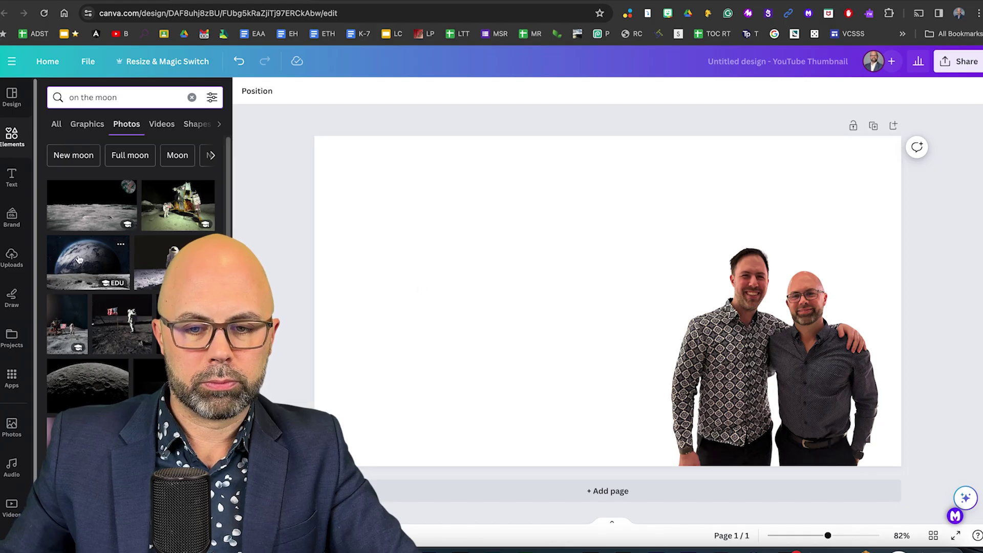
left_click_drag(79, 260, 335, 261)
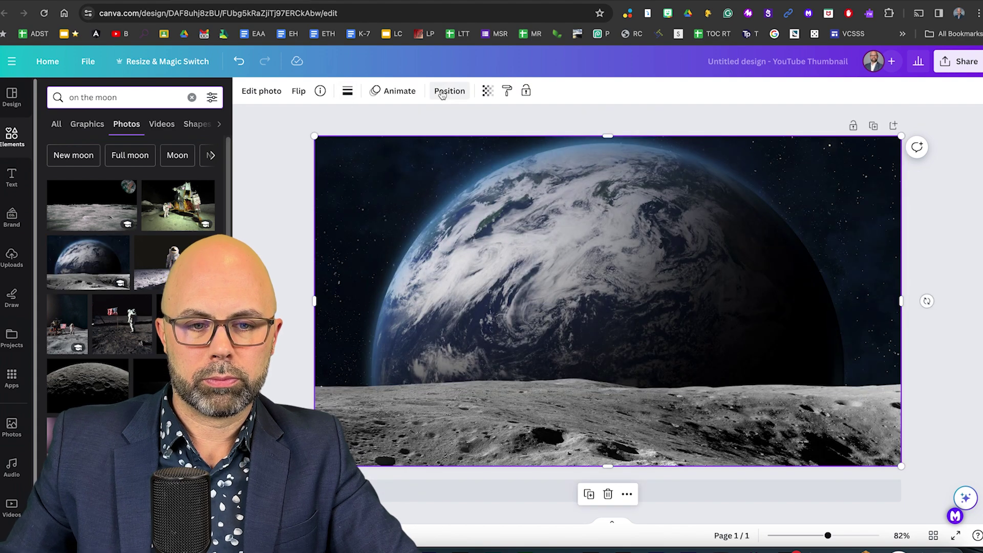
Send the Earth photo to the back and enlarge the two men over the moon scene.
left_click(449, 91)
left_click(174, 142)
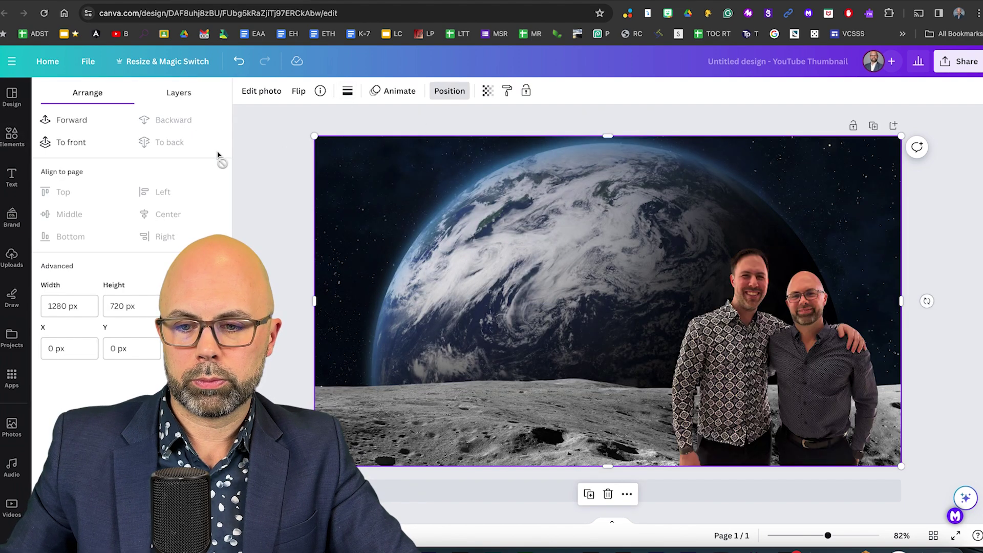
left_click(676, 248)
left_click_drag(608, 215, 537, 150)
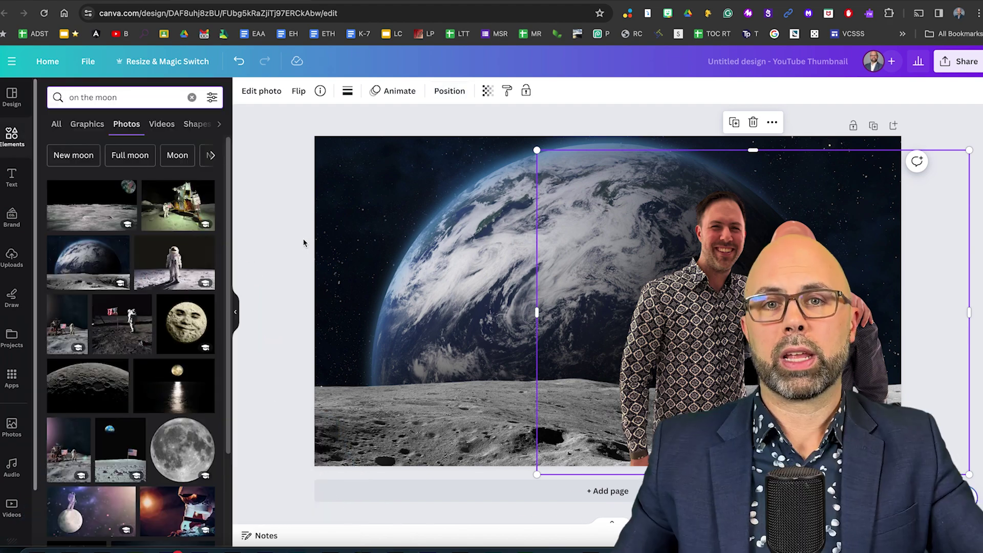
left_click(134, 100)
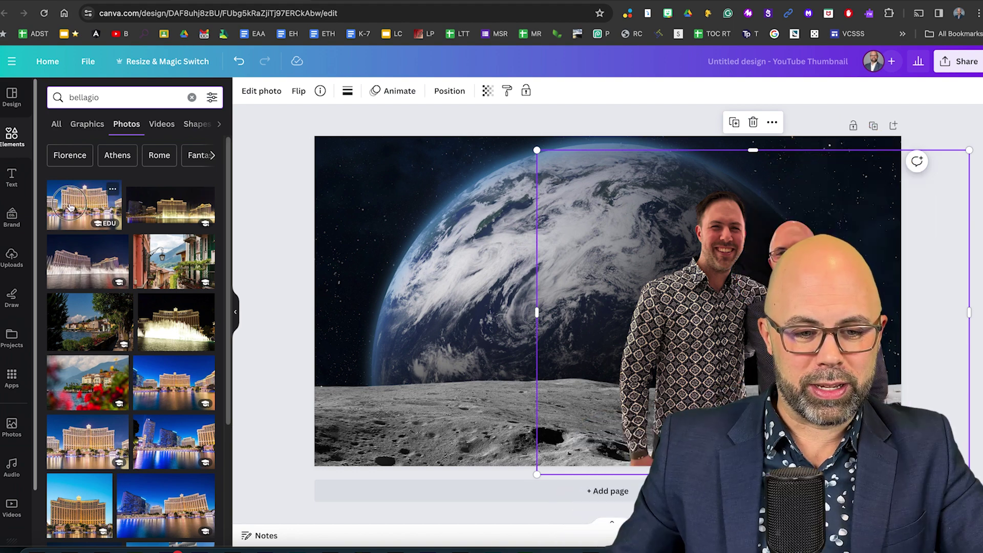
Drag a Bellagio night photo onto the page to replace the moon backdrop.
left_click_drag(70, 206, 60, 192)
left_click_drag(101, 239, 131, 291)
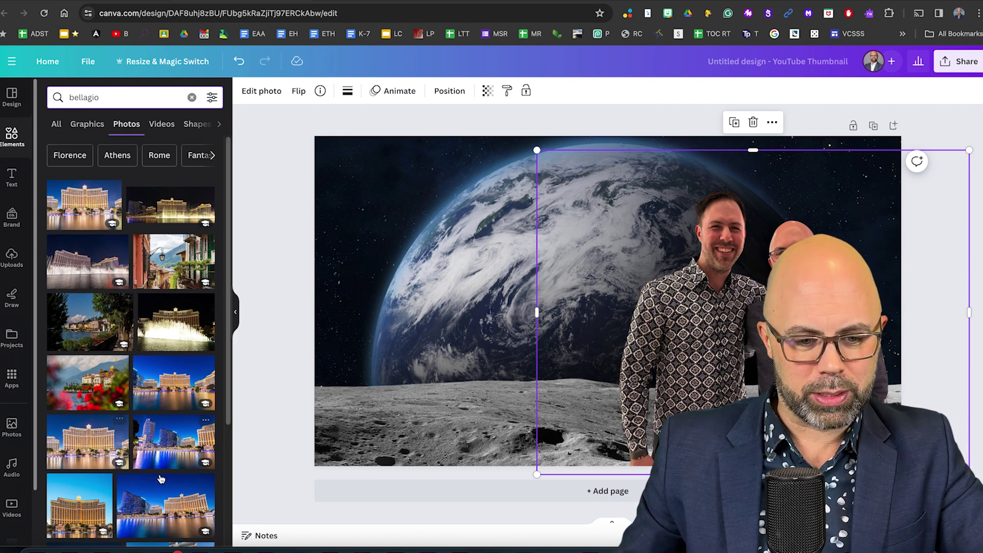
left_click_drag(160, 490, 335, 374)
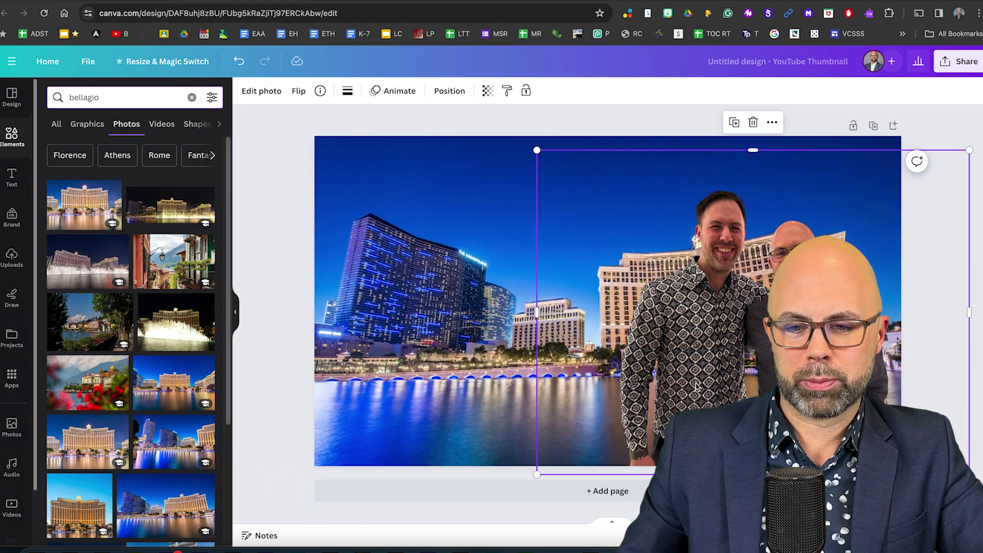
Shrink the two men and move them to the left side of the Bellagio scene.
left_click_drag(725, 378, 589, 279)
left_click_drag(441, 397, 460, 363)
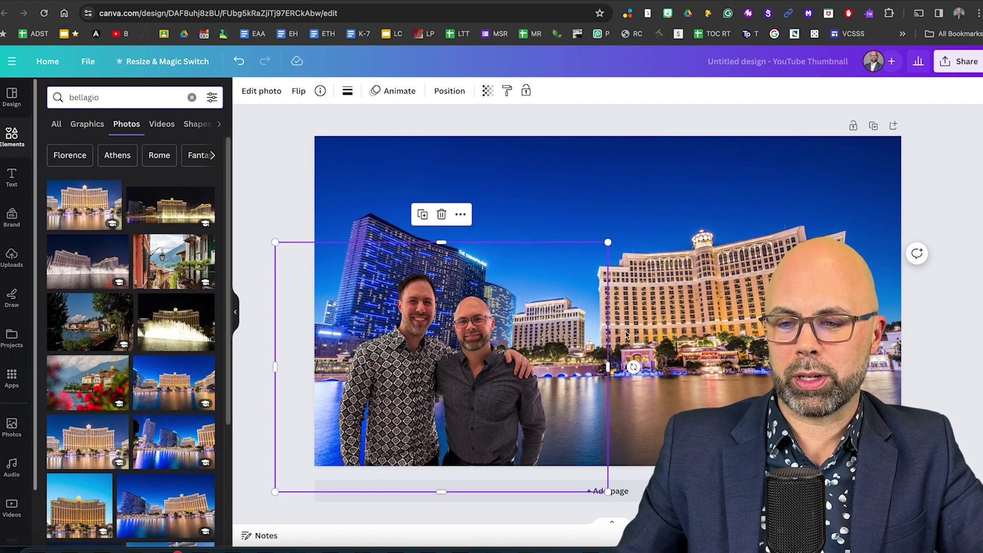
left_click(957, 208)
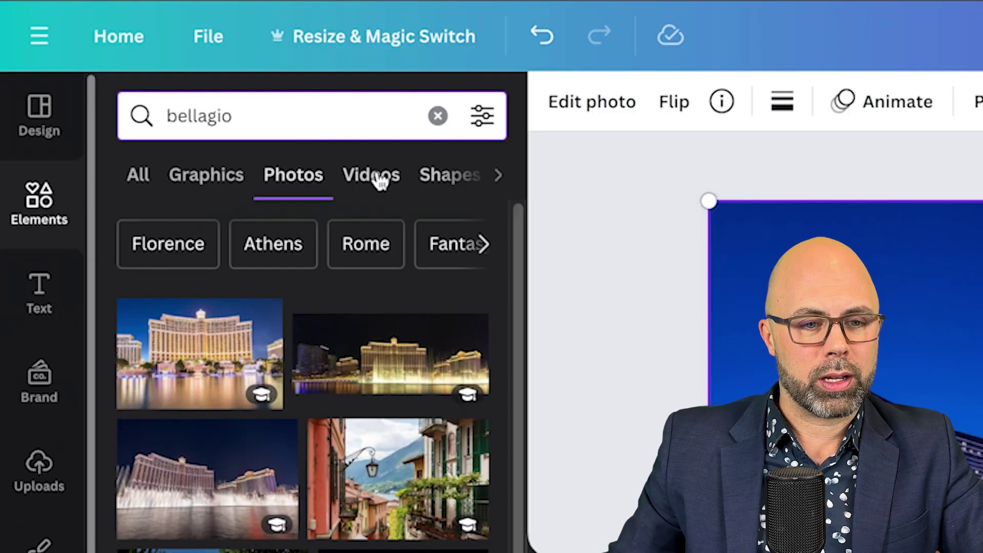
left_click(164, 125)
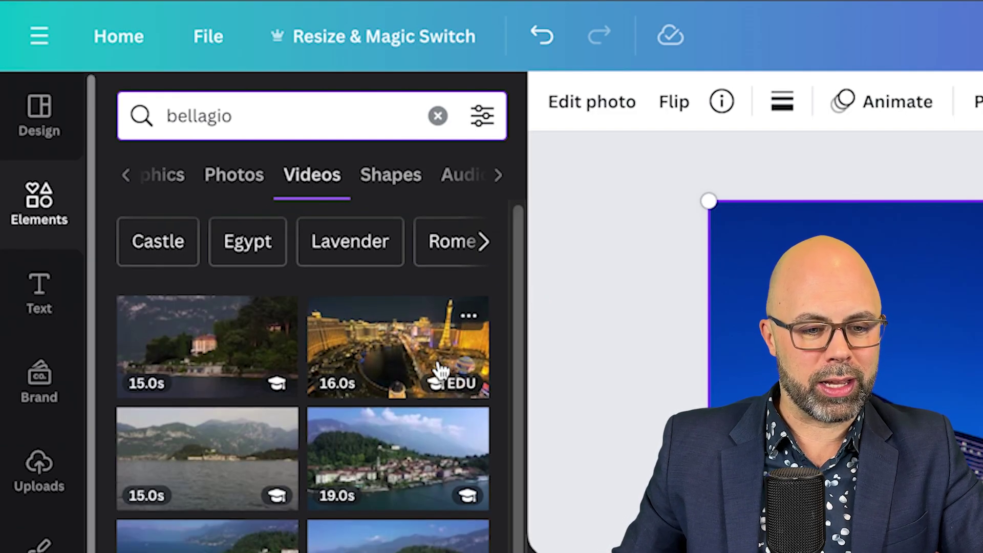
Refine the video search to 'bellagio fountains'.
scroll(444, 363, "down", 10)
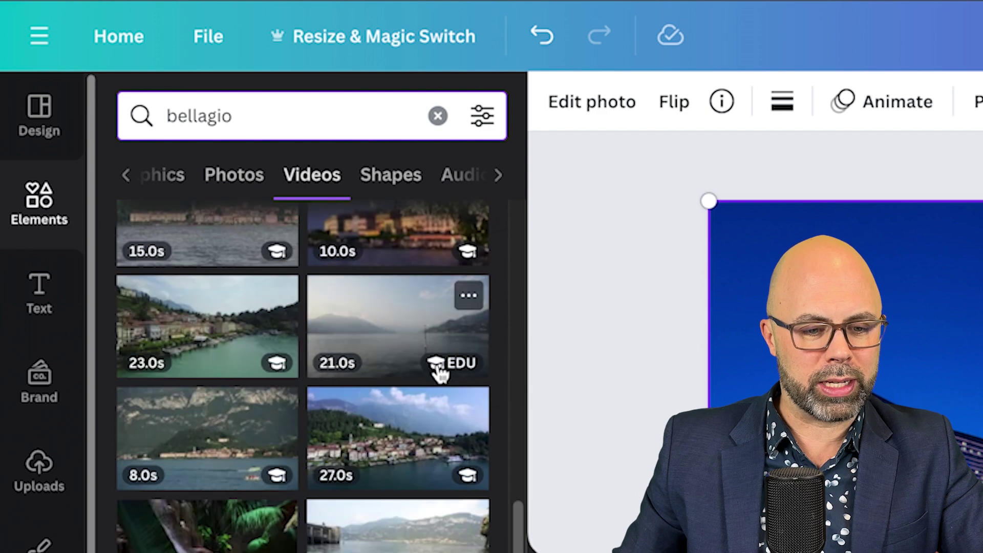
scroll(439, 374, "down", 8)
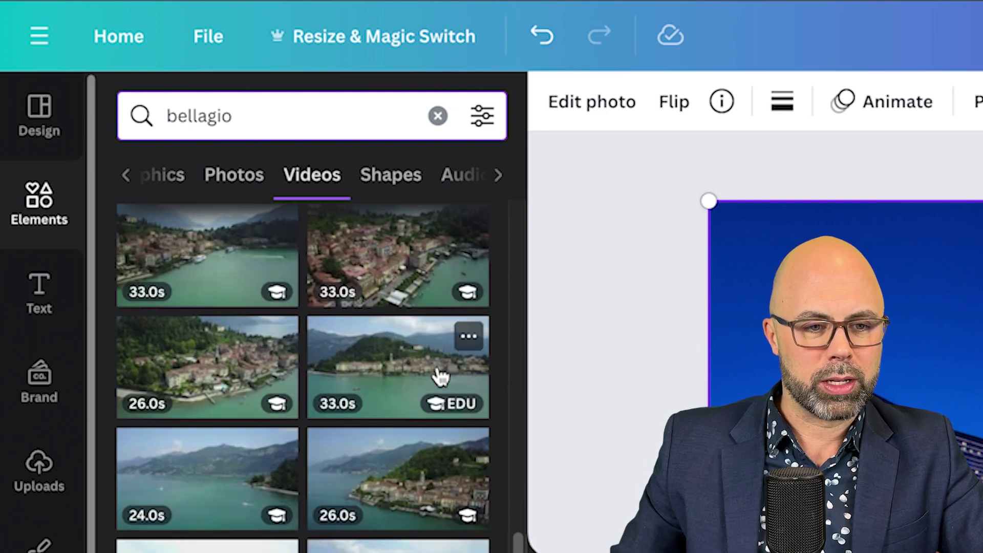
left_click(315, 115)
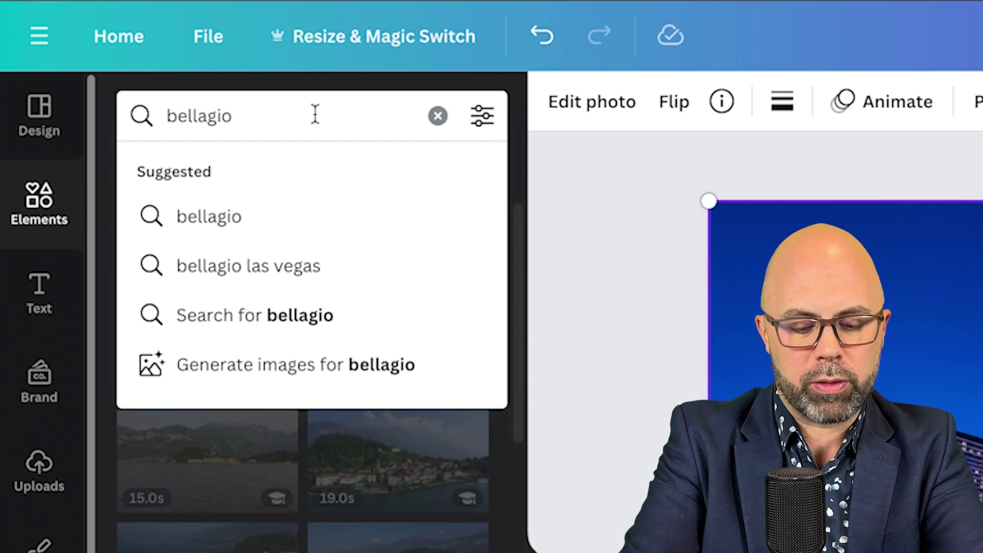
type("fountains")
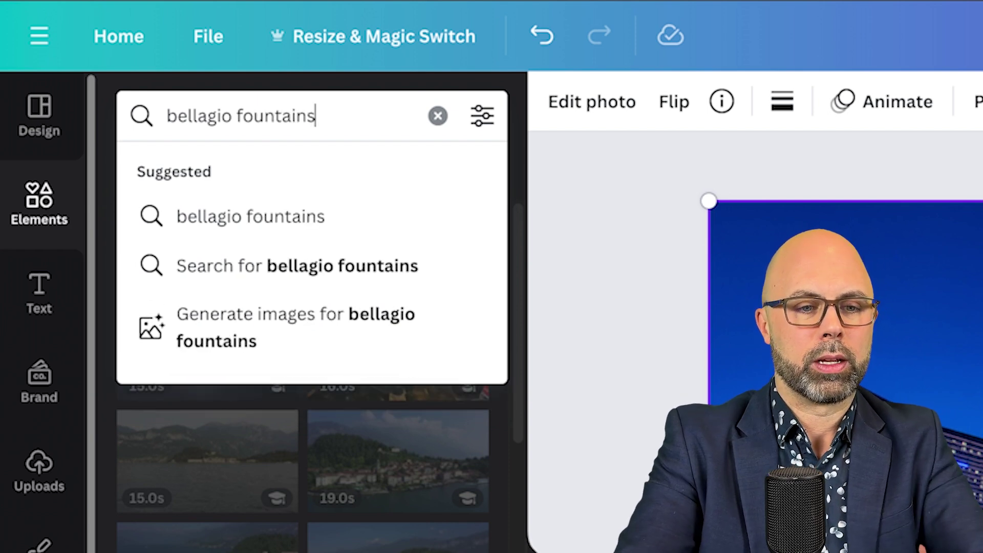
key("Return")
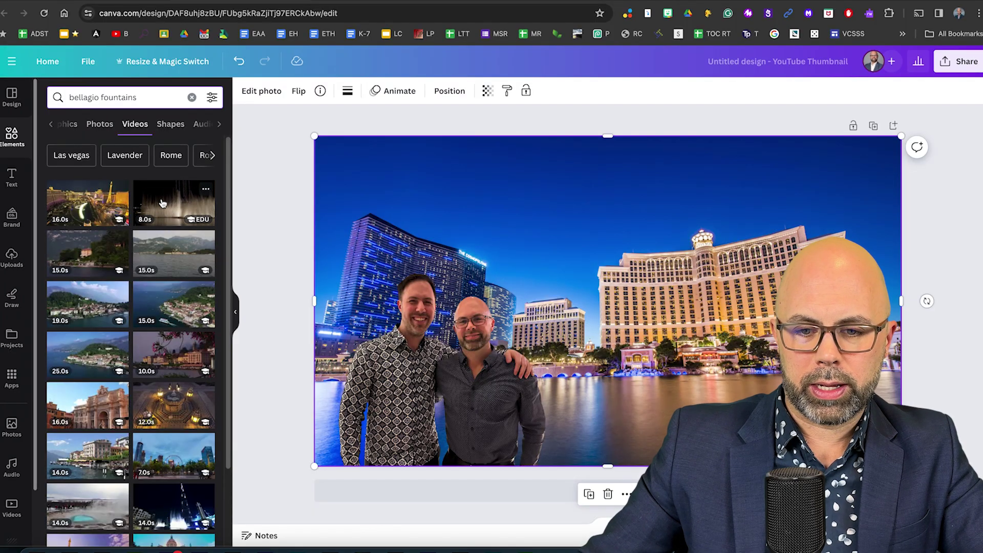
Make the fountain clip the background, nudge the two men down-left, and preview full screen.
left_click_drag(163, 204, 342, 206)
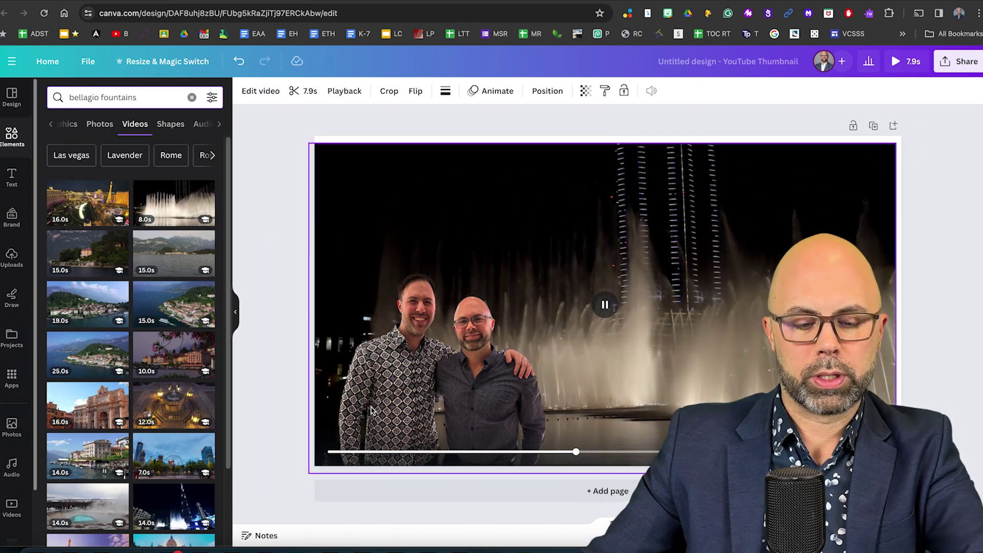
left_click(450, 363)
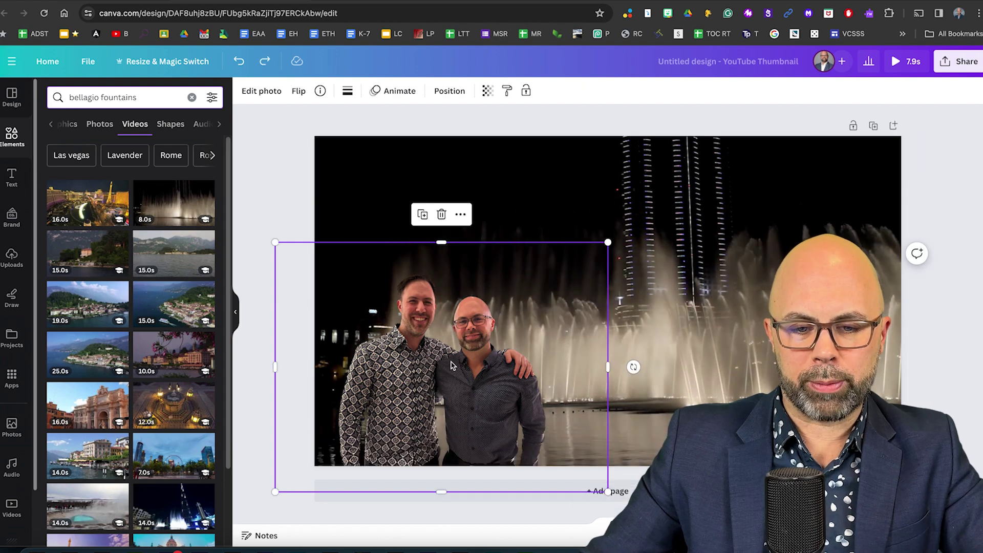
left_click_drag(451, 363, 445, 373)
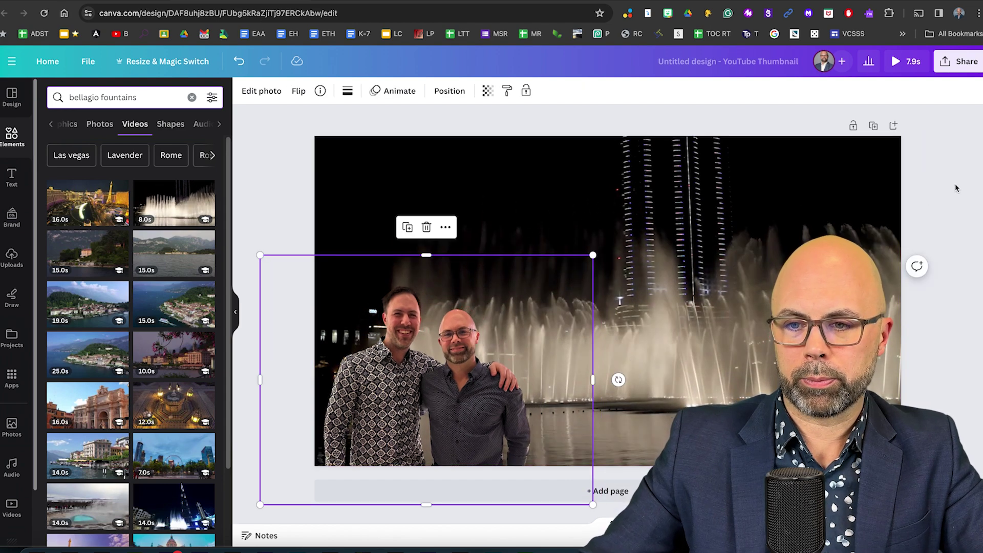
key("ctrl+alt+p")
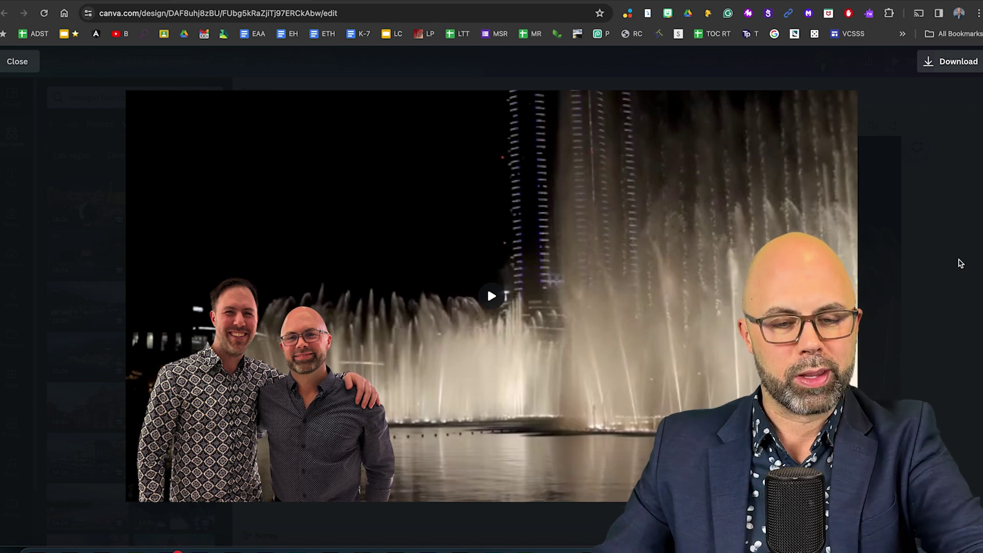
key("Escape")
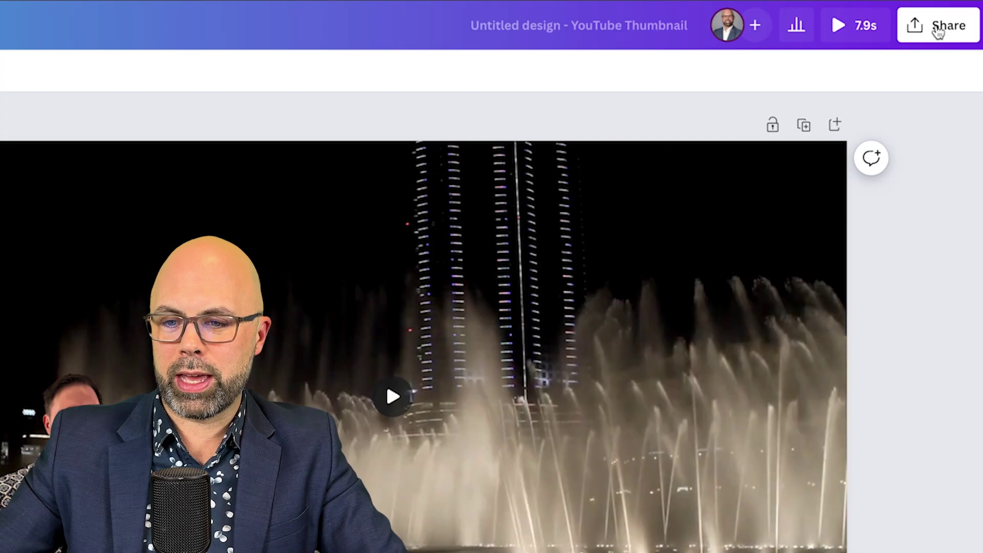
Set the download file type to GIF at size 0.8 (1,024×576 px).
left_click(957, 63)
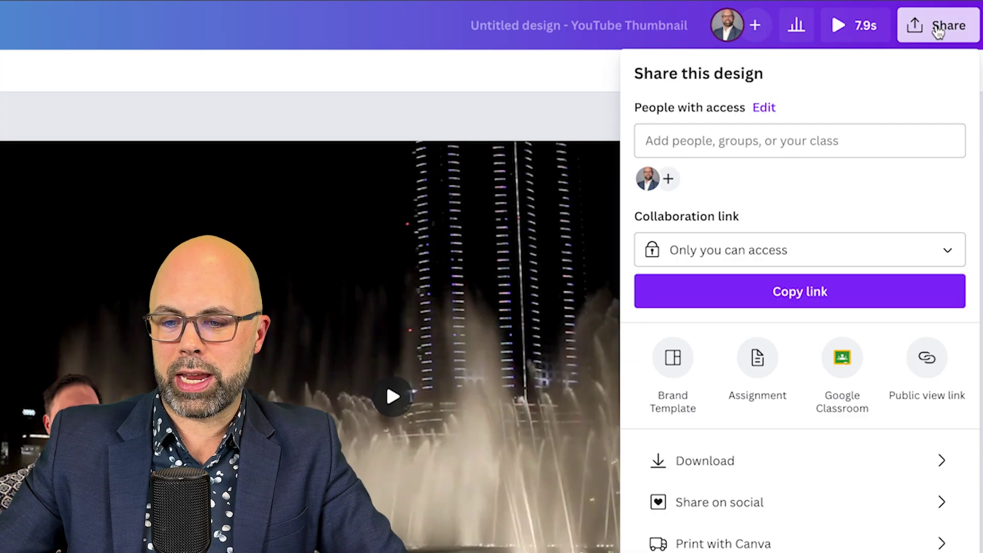
left_click(784, 455)
left_click(809, 159)
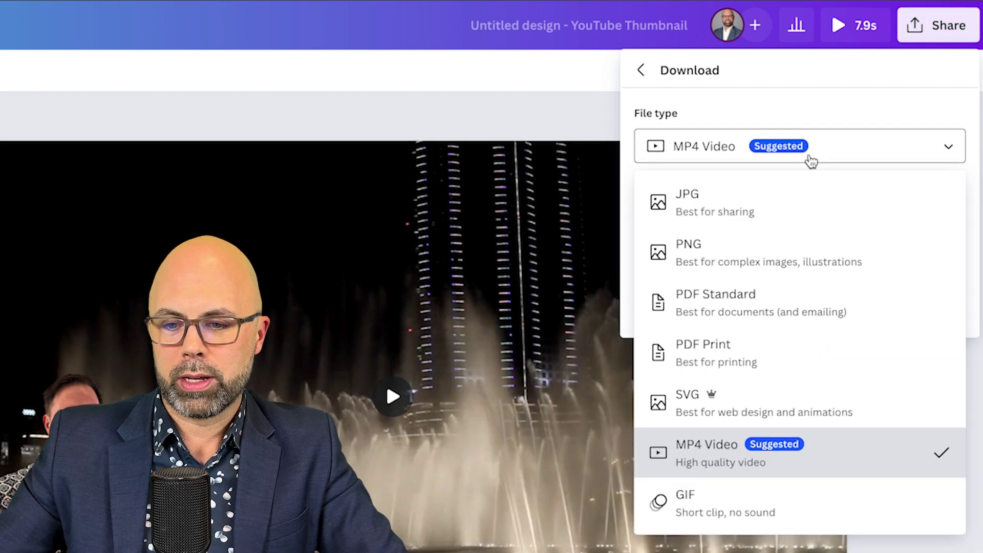
left_click(786, 512)
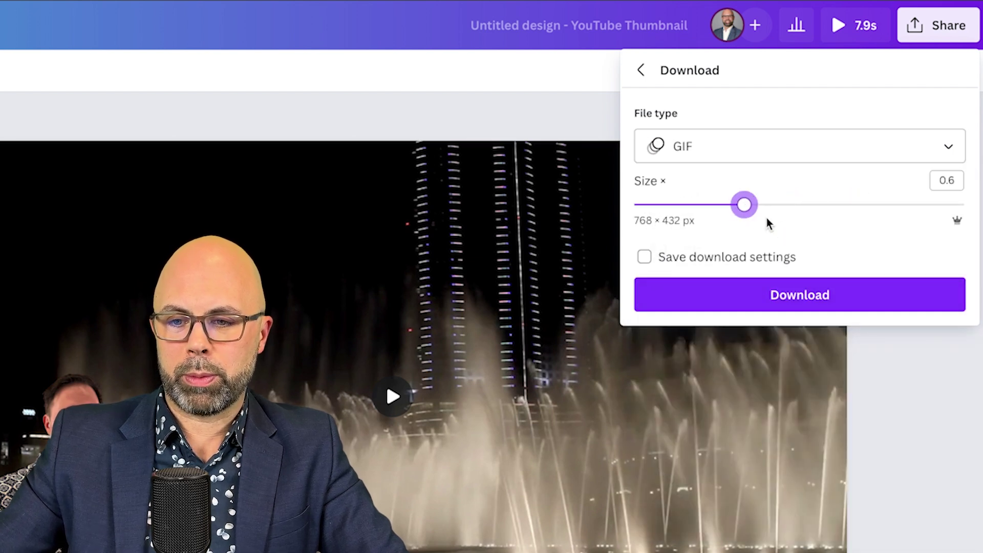
left_click_drag(744, 205, 781, 202)
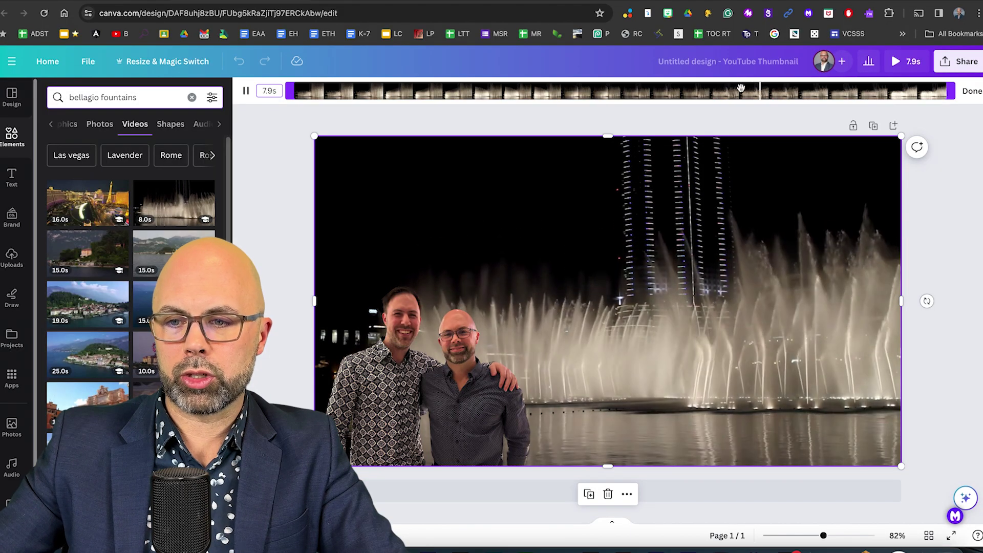
Trim the fountain video to 3.2 seconds and bring up the download file types again.
left_click_drag(952, 93, 564, 93)
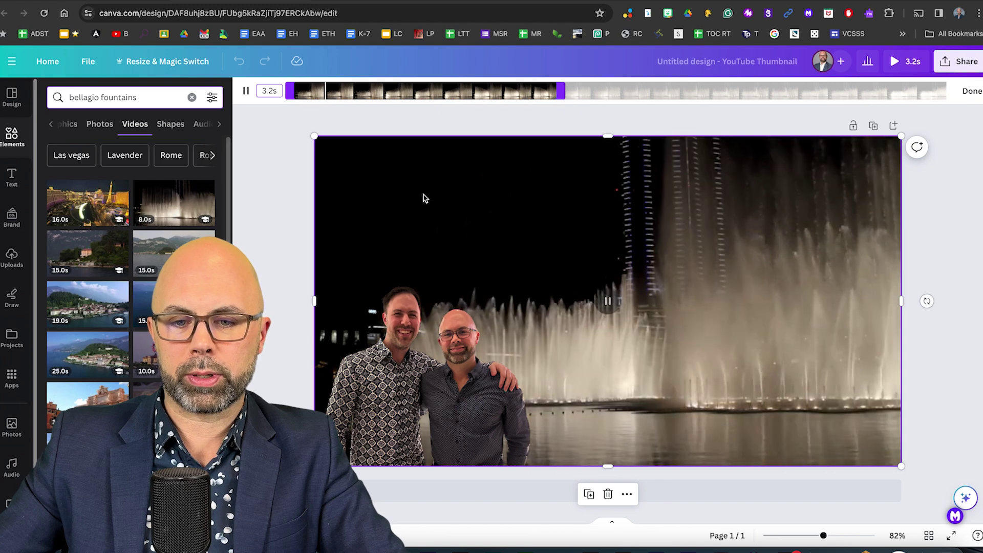
left_click(277, 234)
left_click(951, 62)
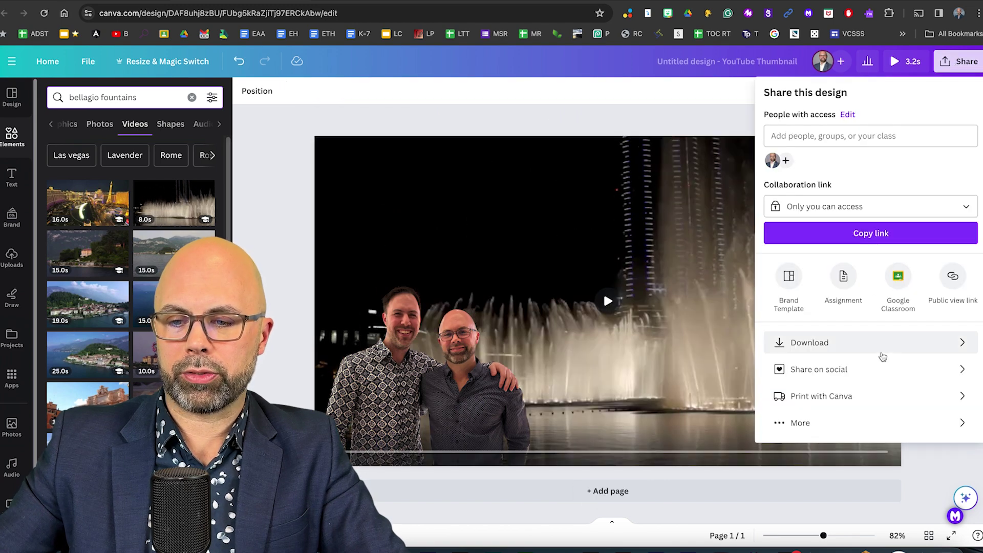
left_click(881, 344)
left_click(884, 140)
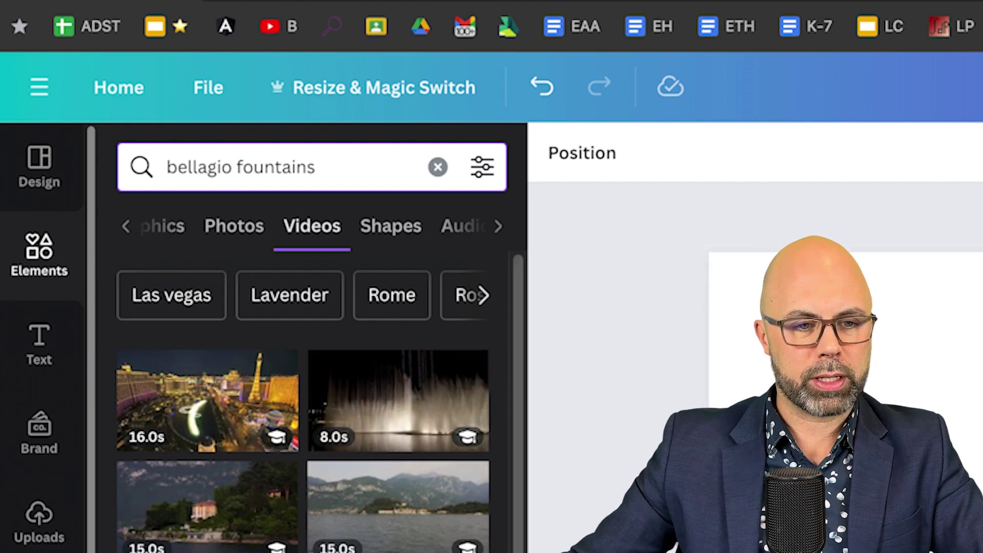
Replace the search term with 'gymnasium', fixing the 'gumnasium' typo.
left_click(241, 164)
triple_click(241, 164)
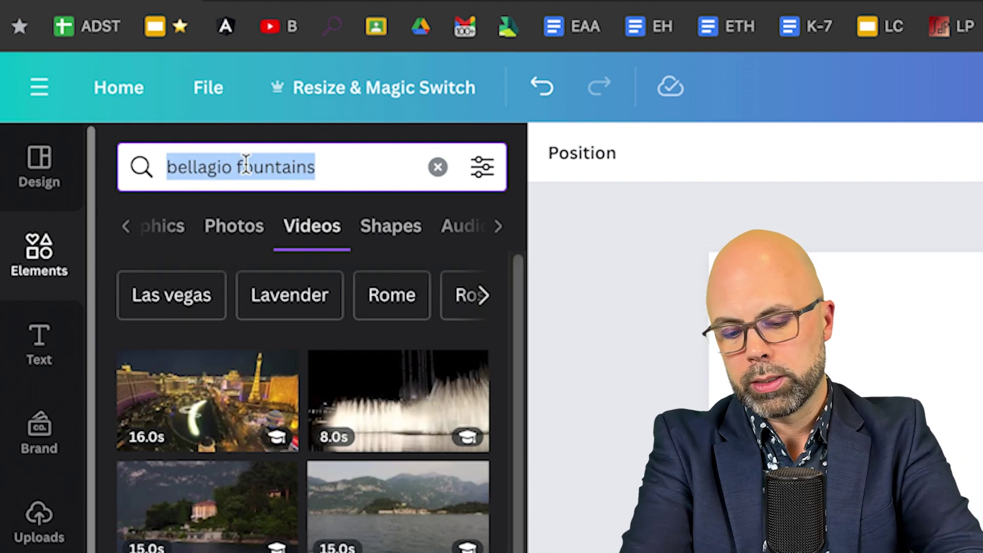
type("gumn")
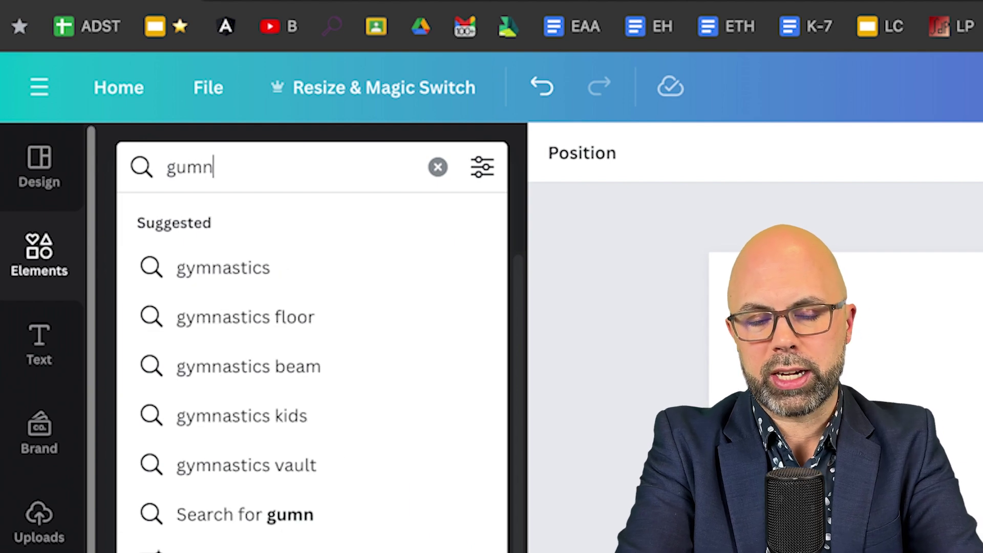
type("asium")
key("Return")
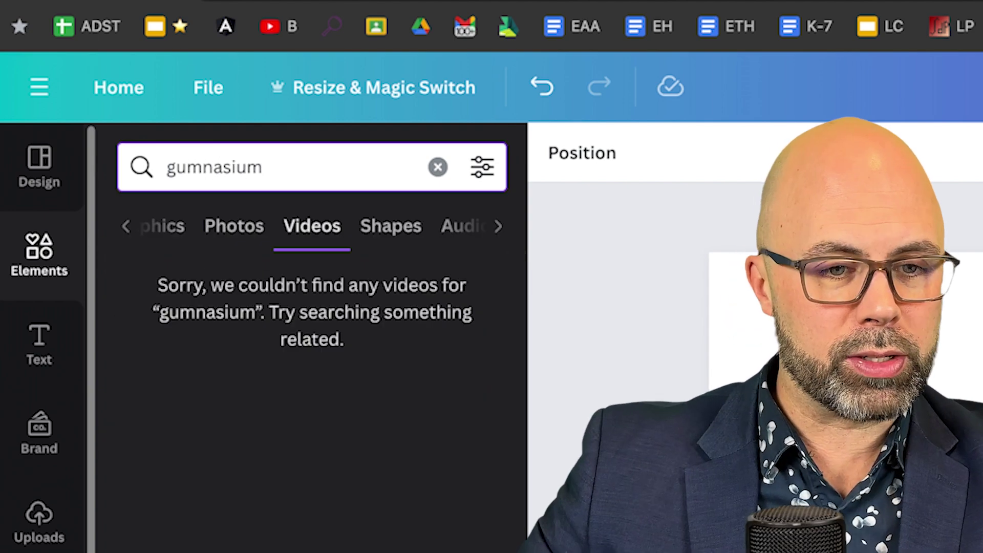
left_click(189, 167)
double_click(194, 166)
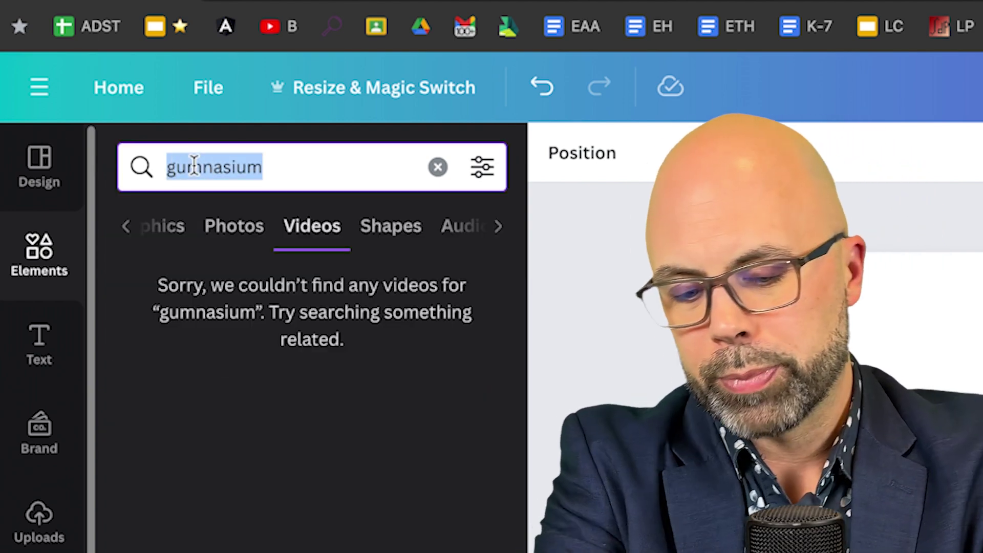
type("gymna")
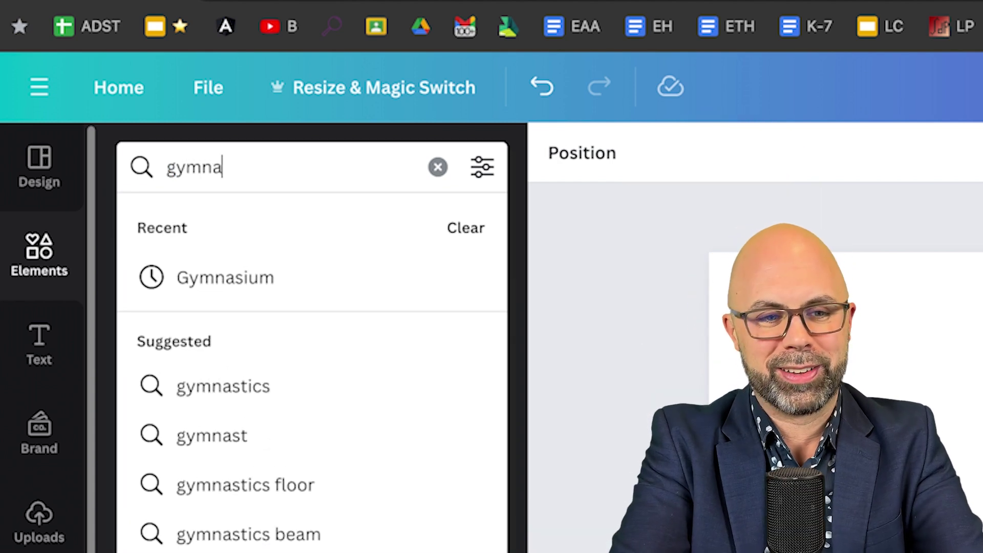
type("sium")
key("Return")
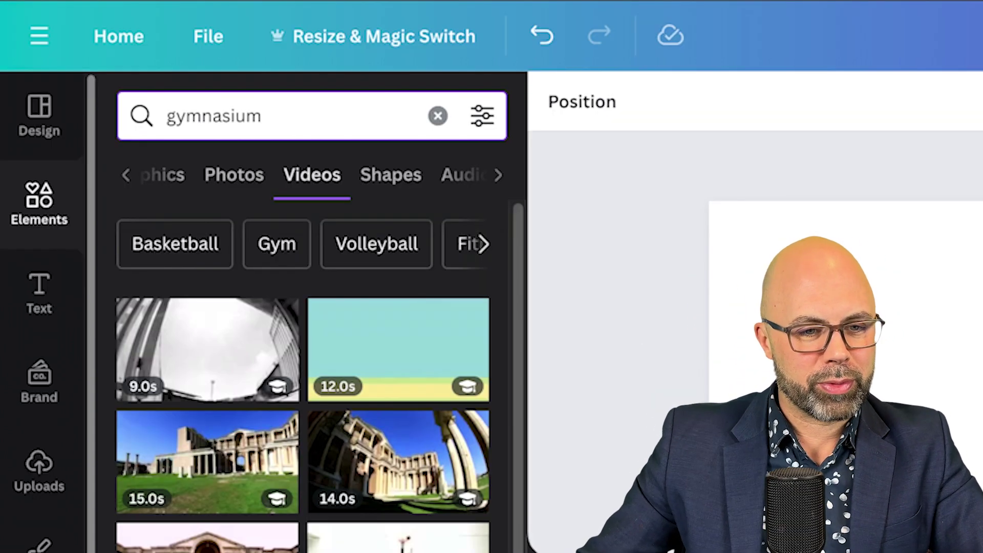
Add a gymnasium photo as the page background and send it behind the two men.
left_click(239, 185)
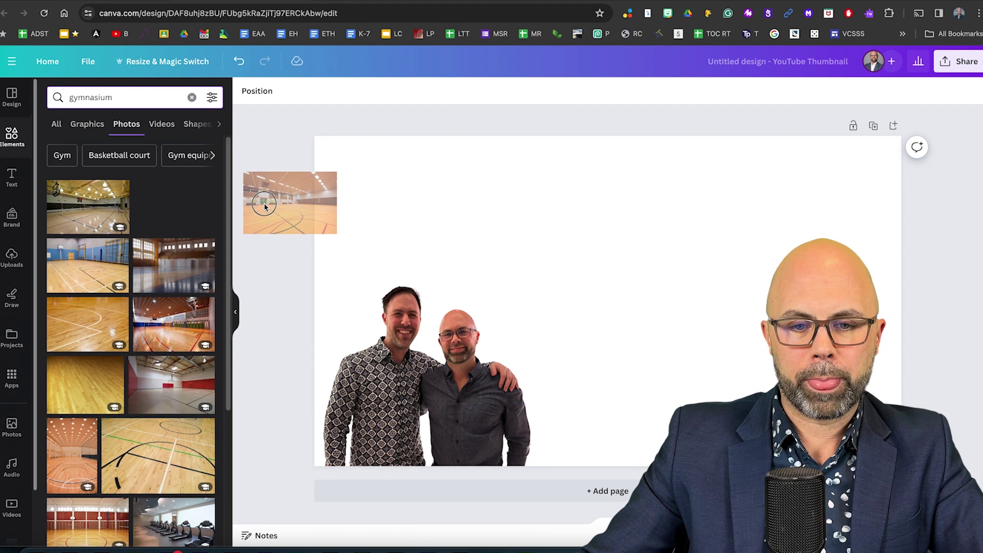
left_click_drag(265, 205, 307, 222)
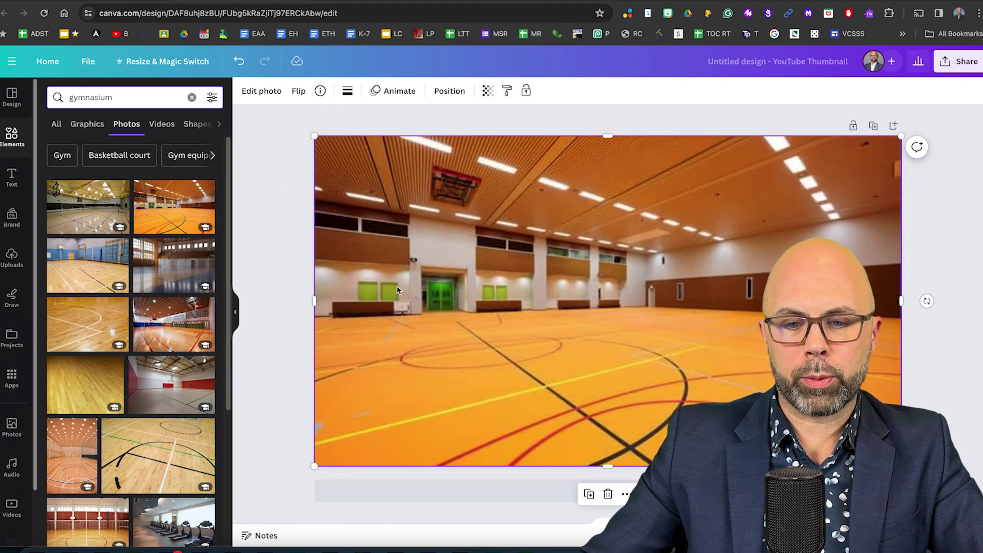
left_click(453, 95)
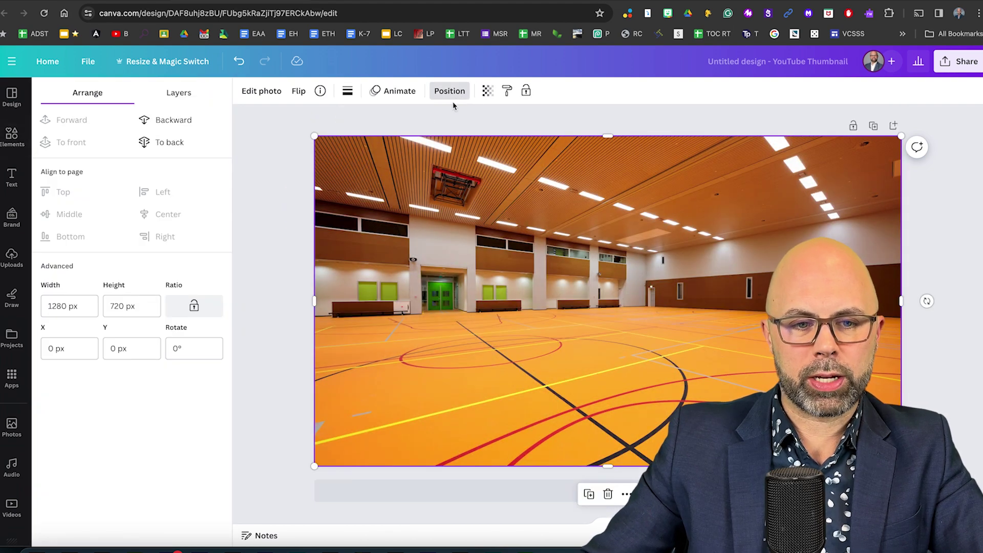
left_click(190, 142)
left_click(589, 358)
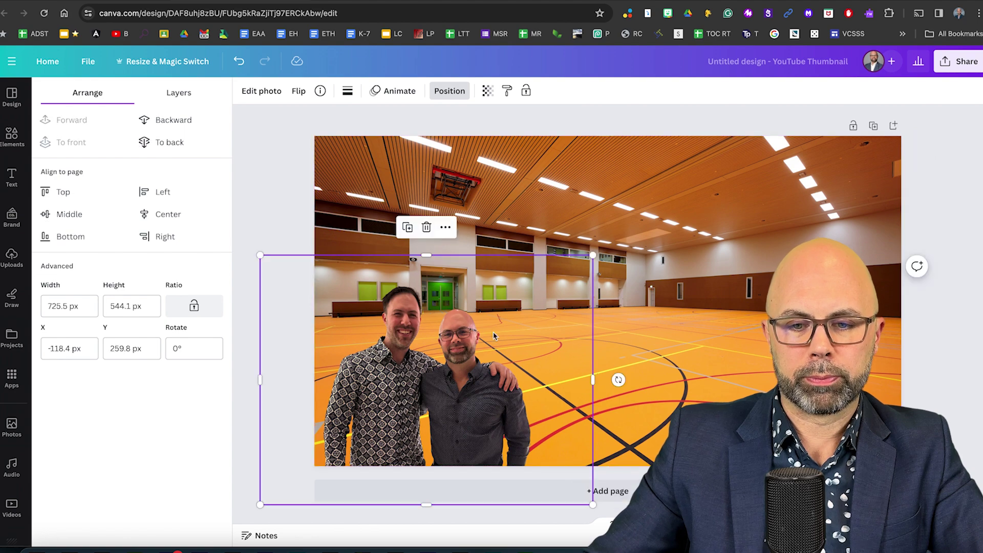